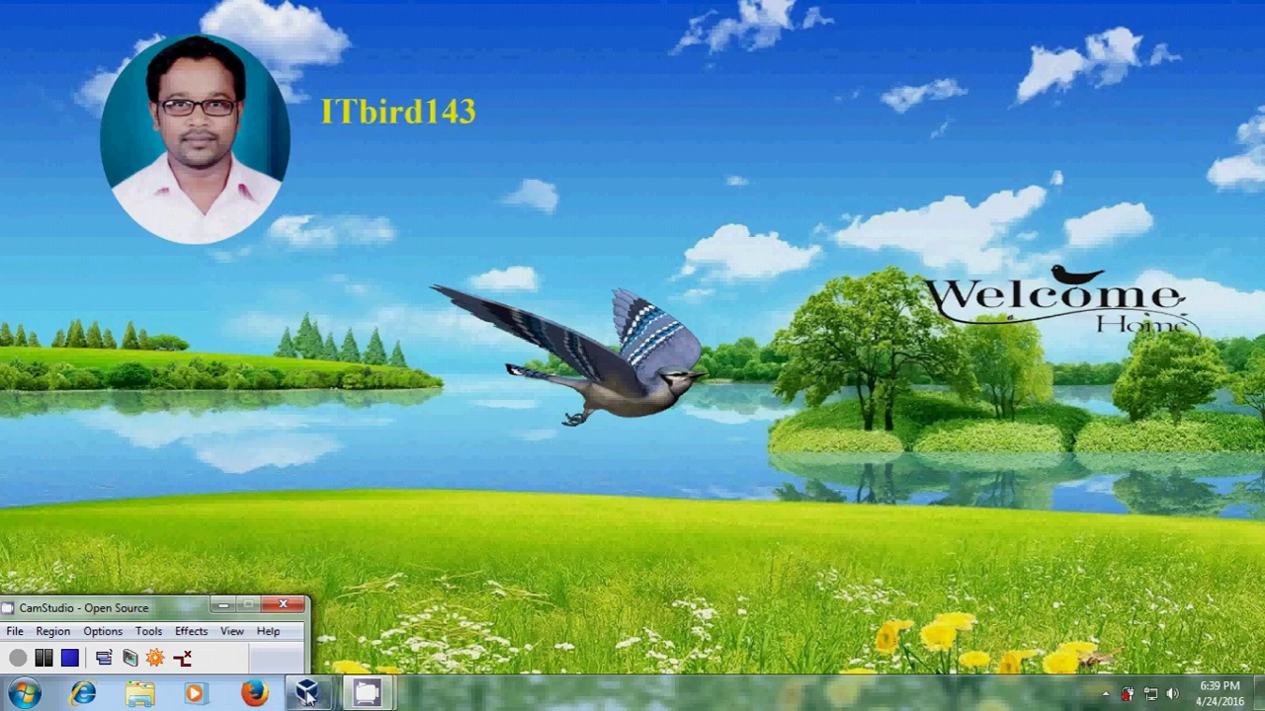
- Bring the 'server 2003' virtual machine window to the front from its taskbar preview
mouse_move(307, 692)
click(331, 611)
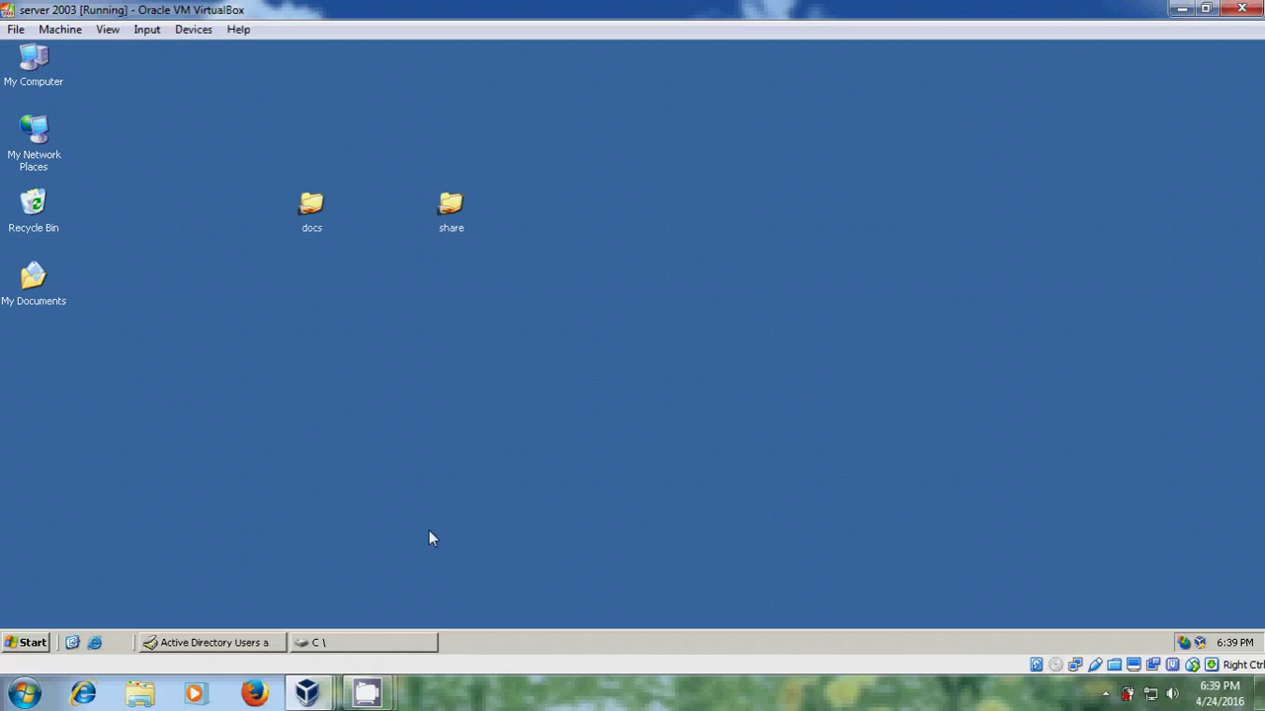
- Restore the C: drive window and confirm the soft folder contains XmlNotepad.msi
click(375, 643)
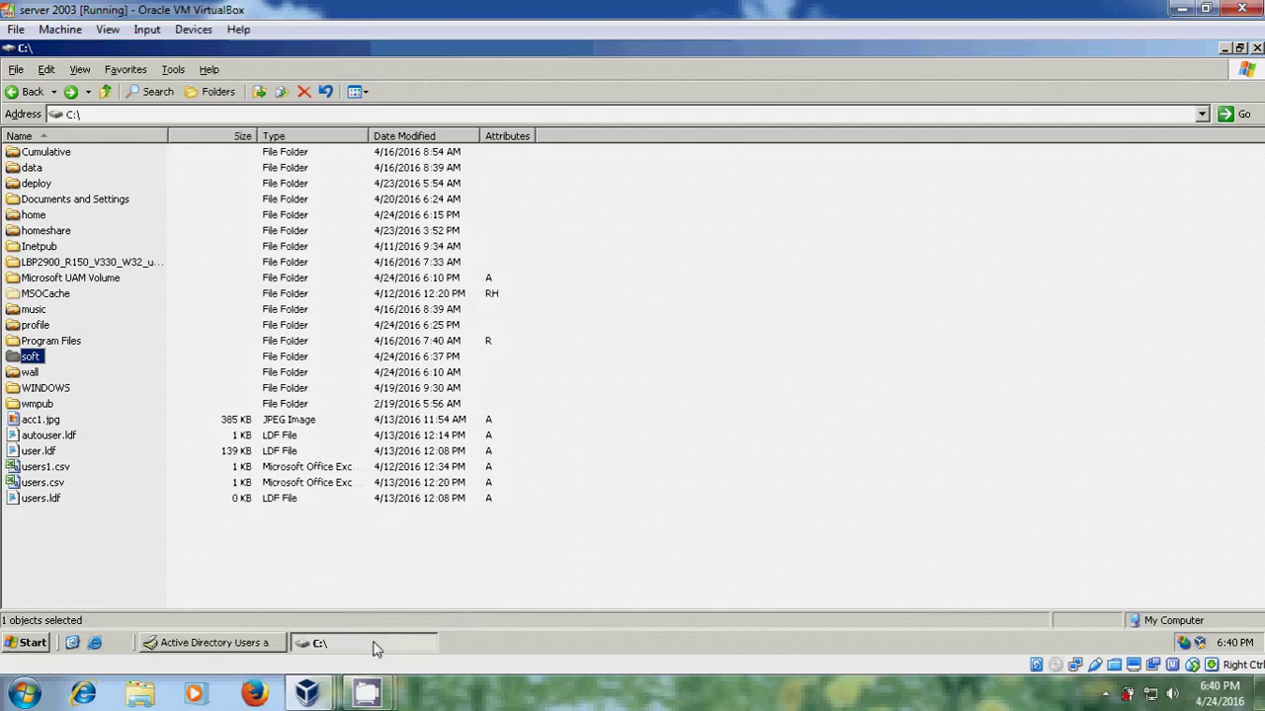
double_click(33, 357)
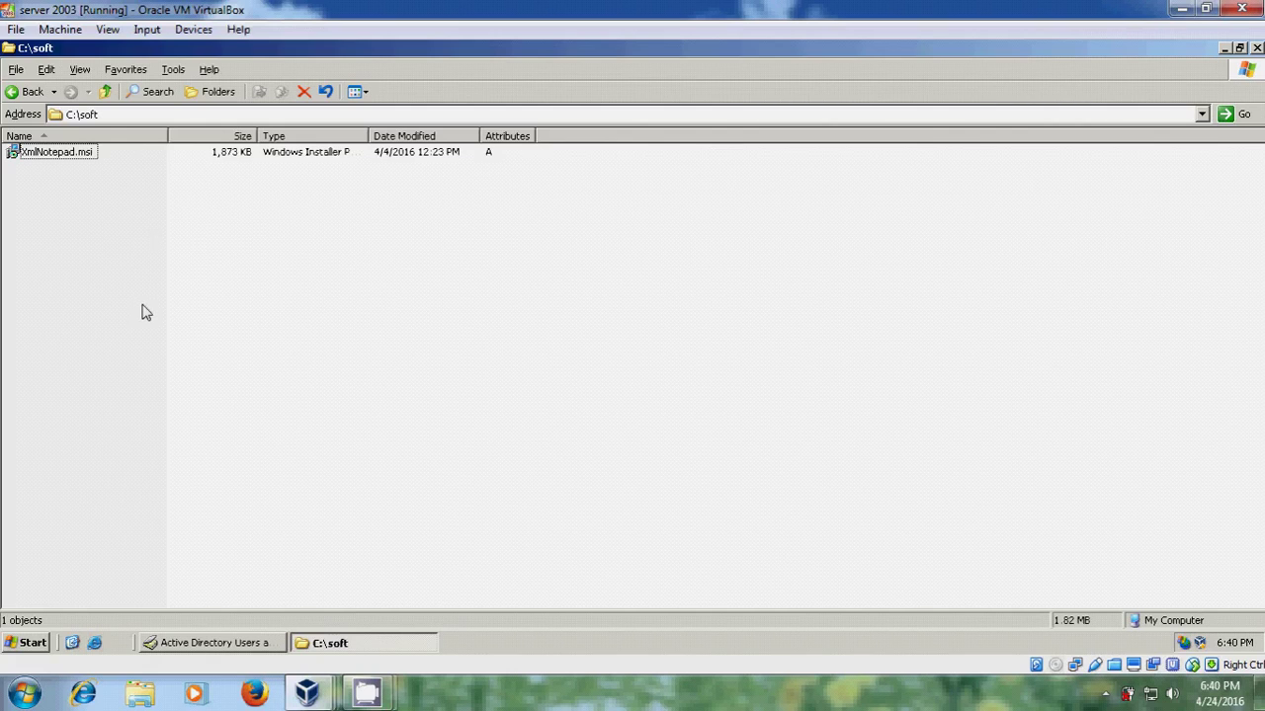
click(14, 92)
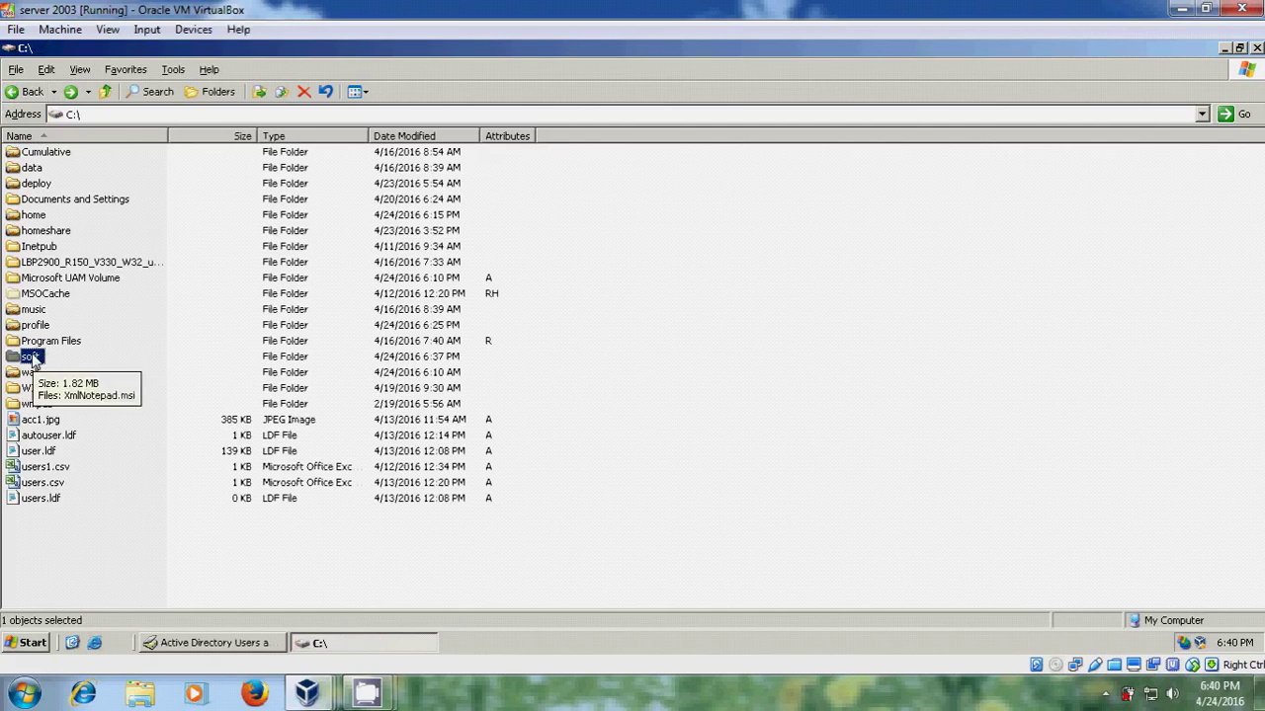
right_click(33, 361)
- Share the soft folder, replacing Everyone with Authenticated Users at Full Control in share permissions
click(120, 418)
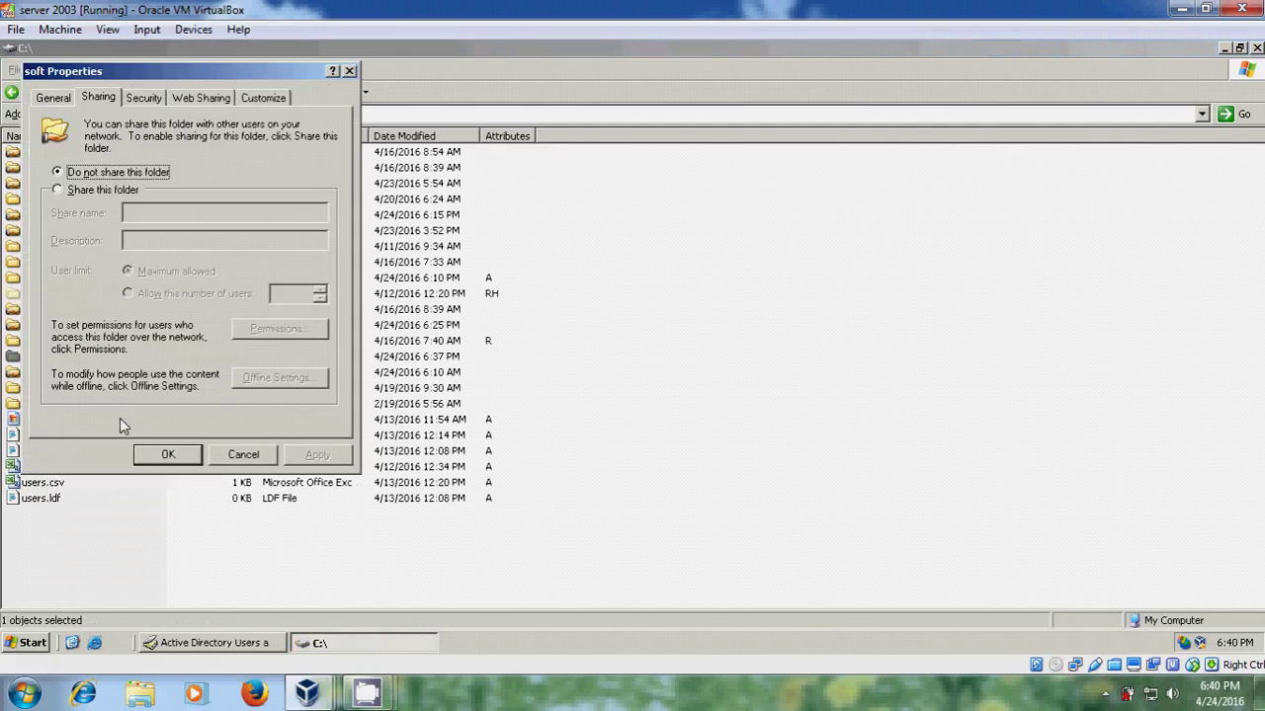
click(99, 191)
click(305, 334)
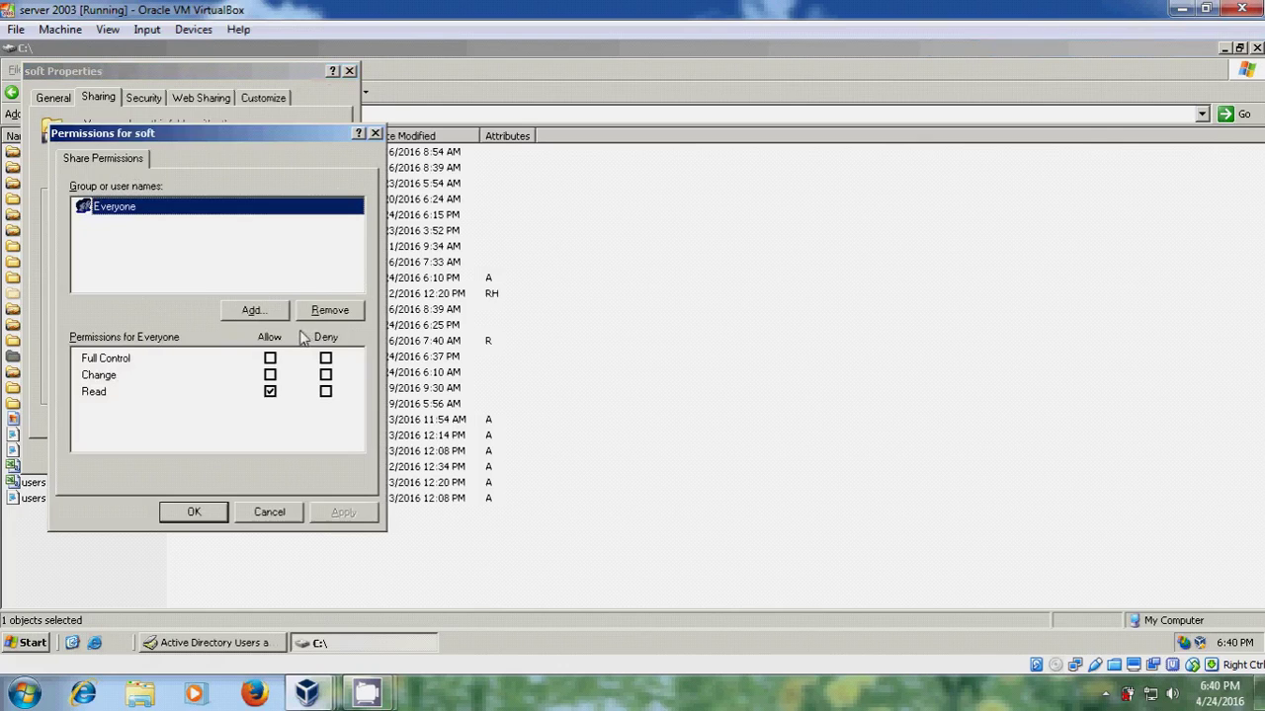
click(347, 311)
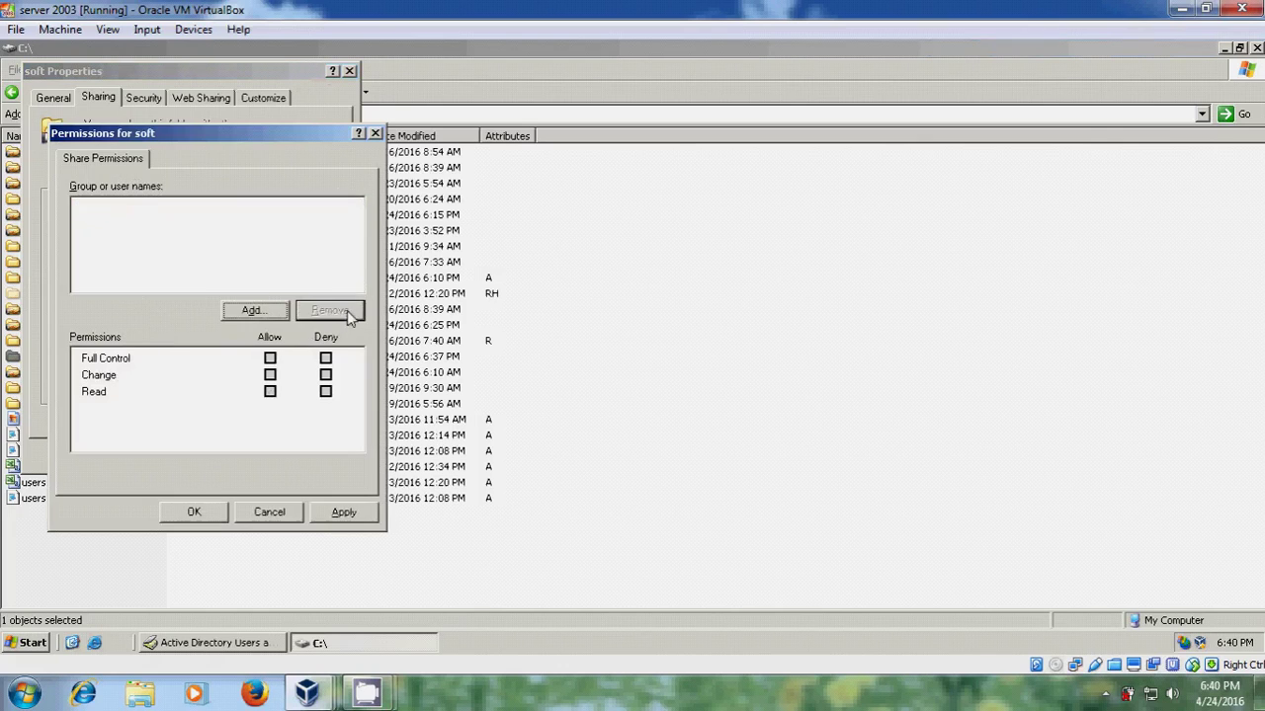
click(251, 310)
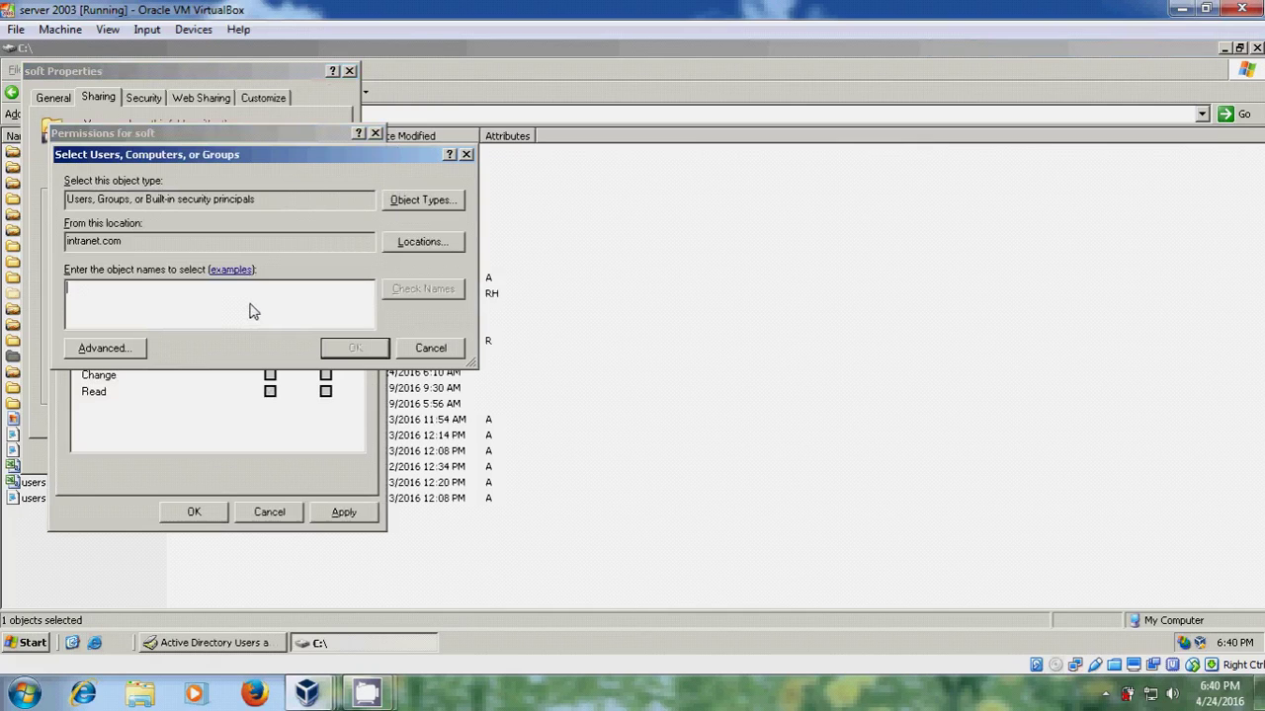
text(aut)
click(422, 294)
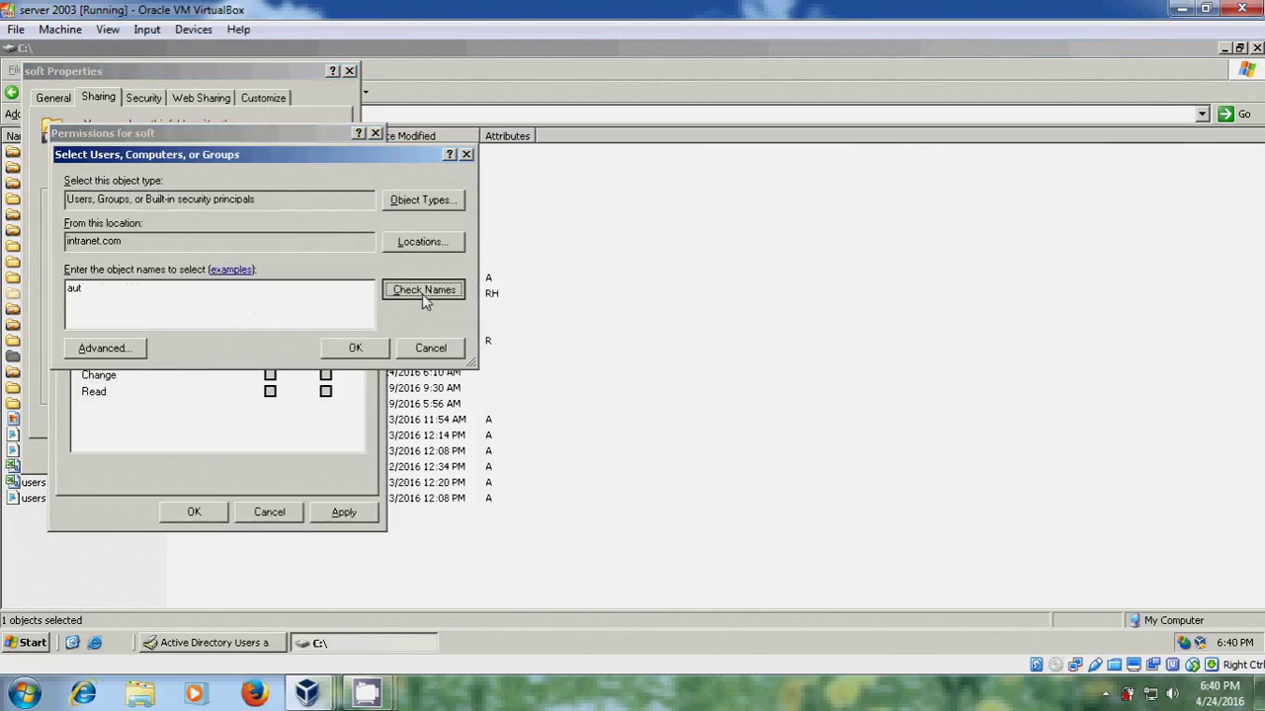
click(376, 349)
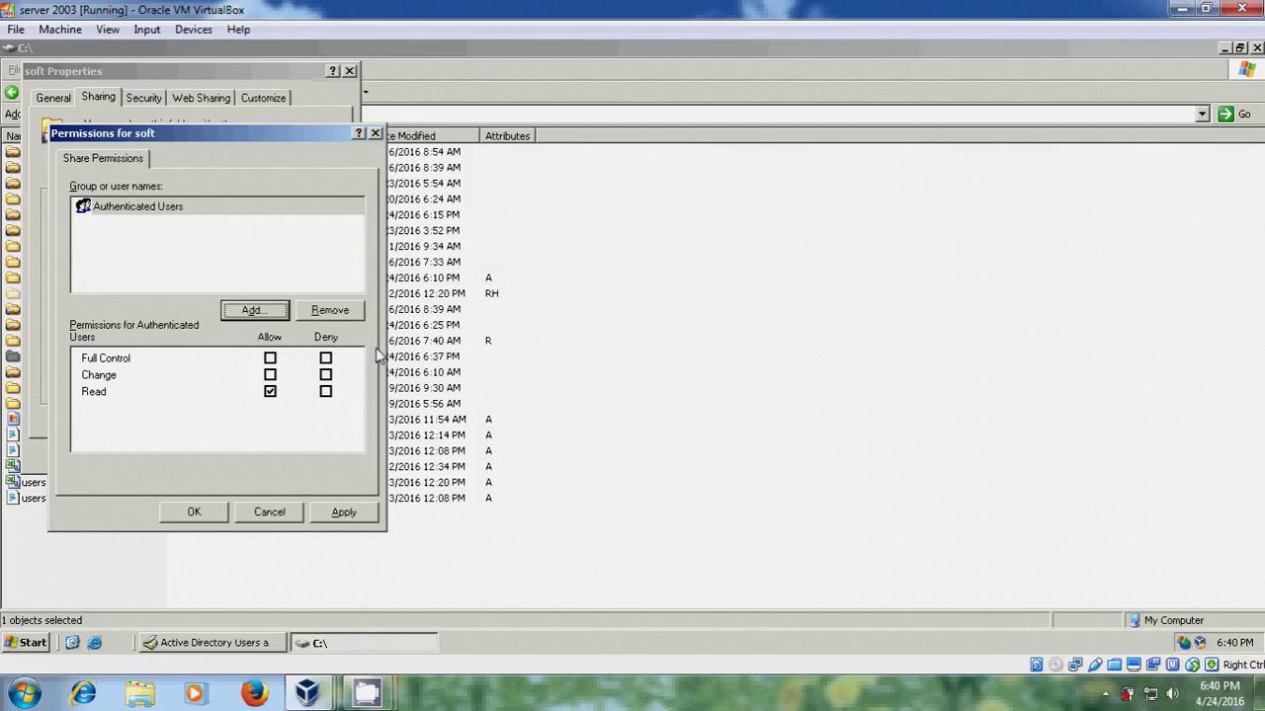
click(271, 358)
click(363, 520)
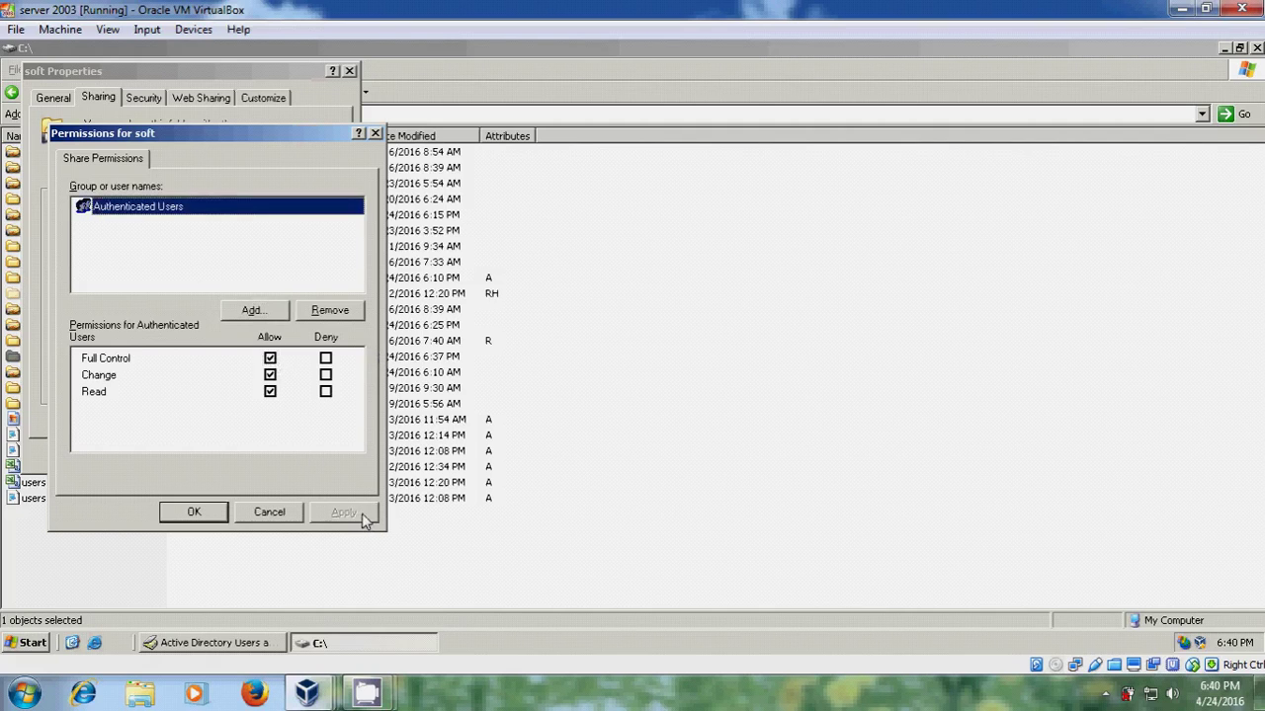
click(195, 513)
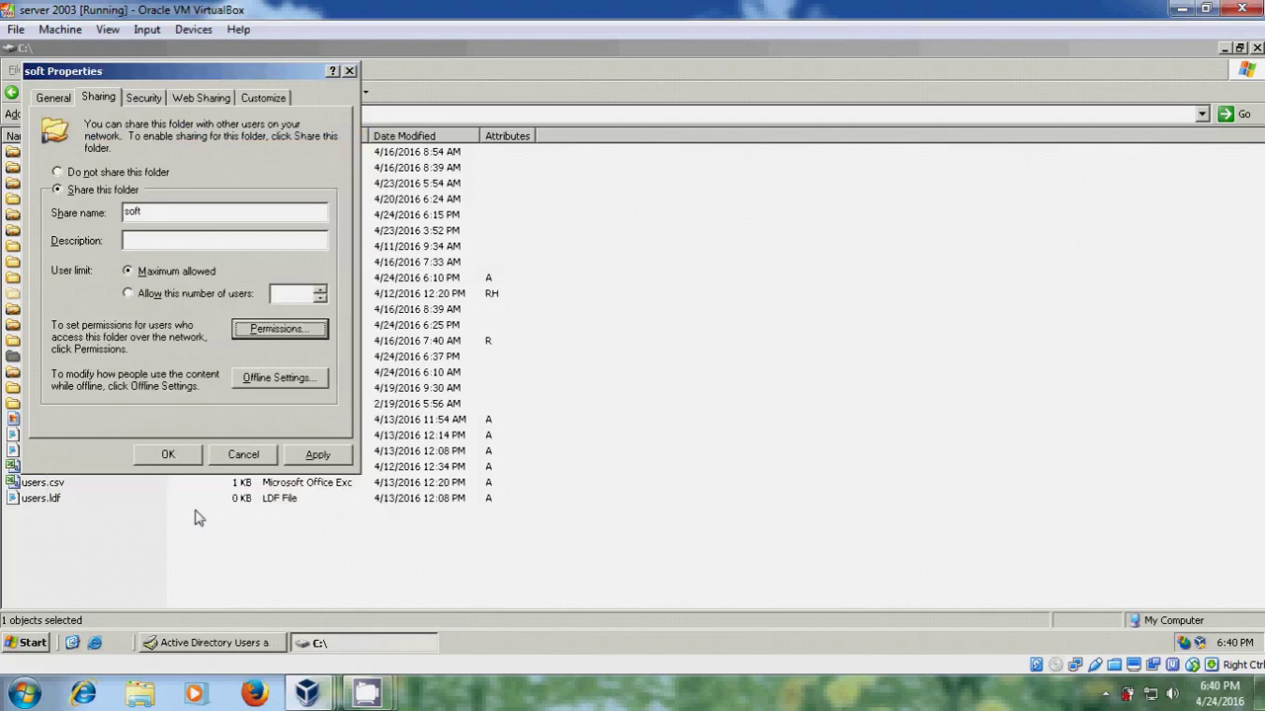
- Grant Authenticated Users Full Control on the soft folder's Security tab and apply
click(154, 101)
click(229, 248)
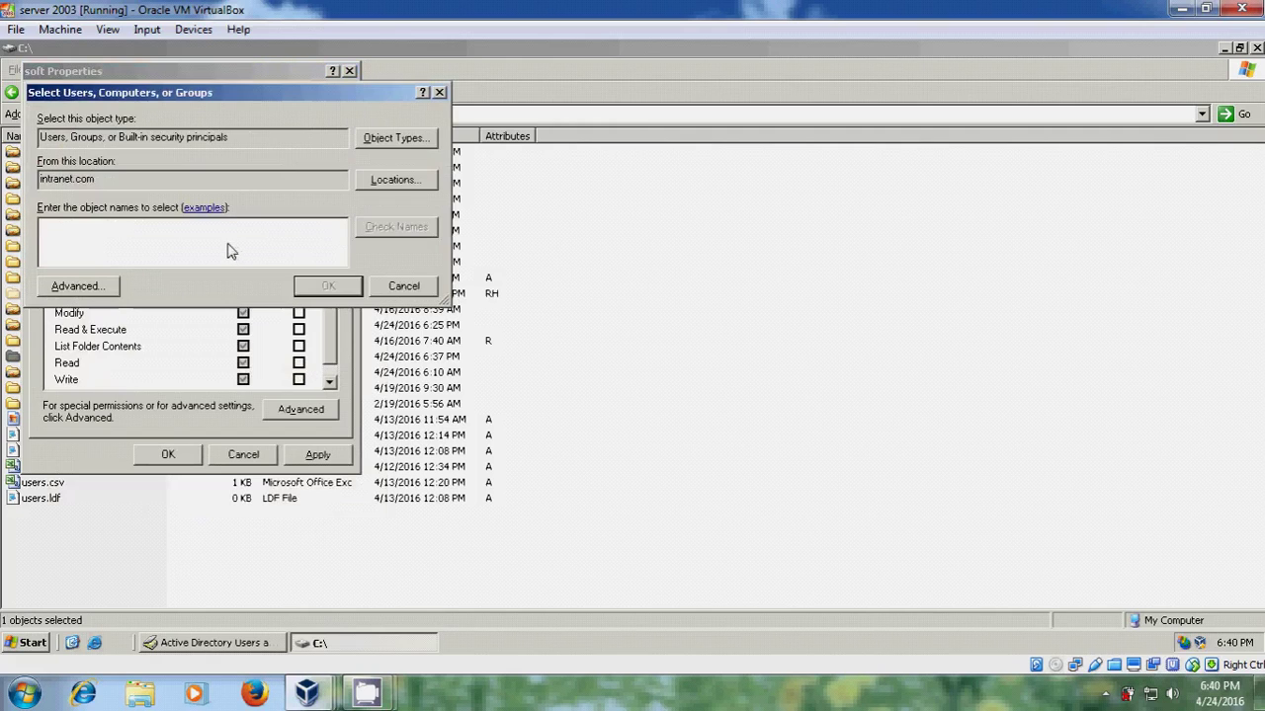
text(au)
click(425, 228)
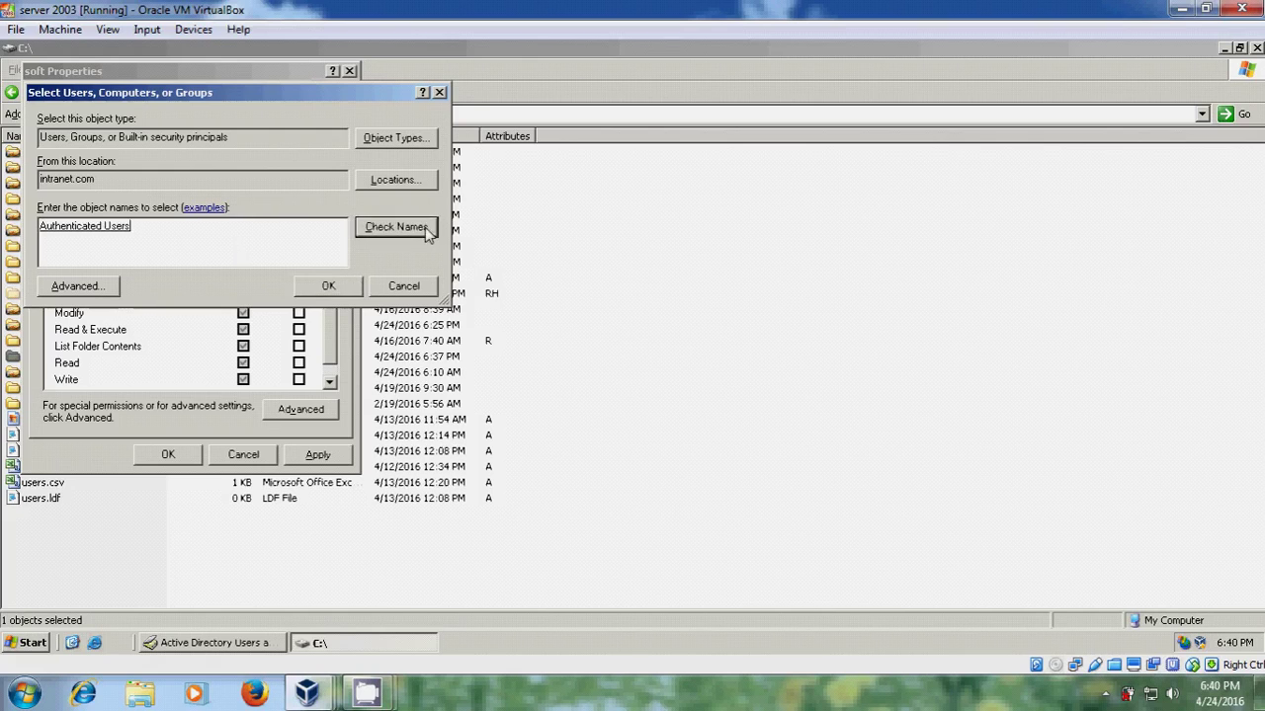
click(344, 286)
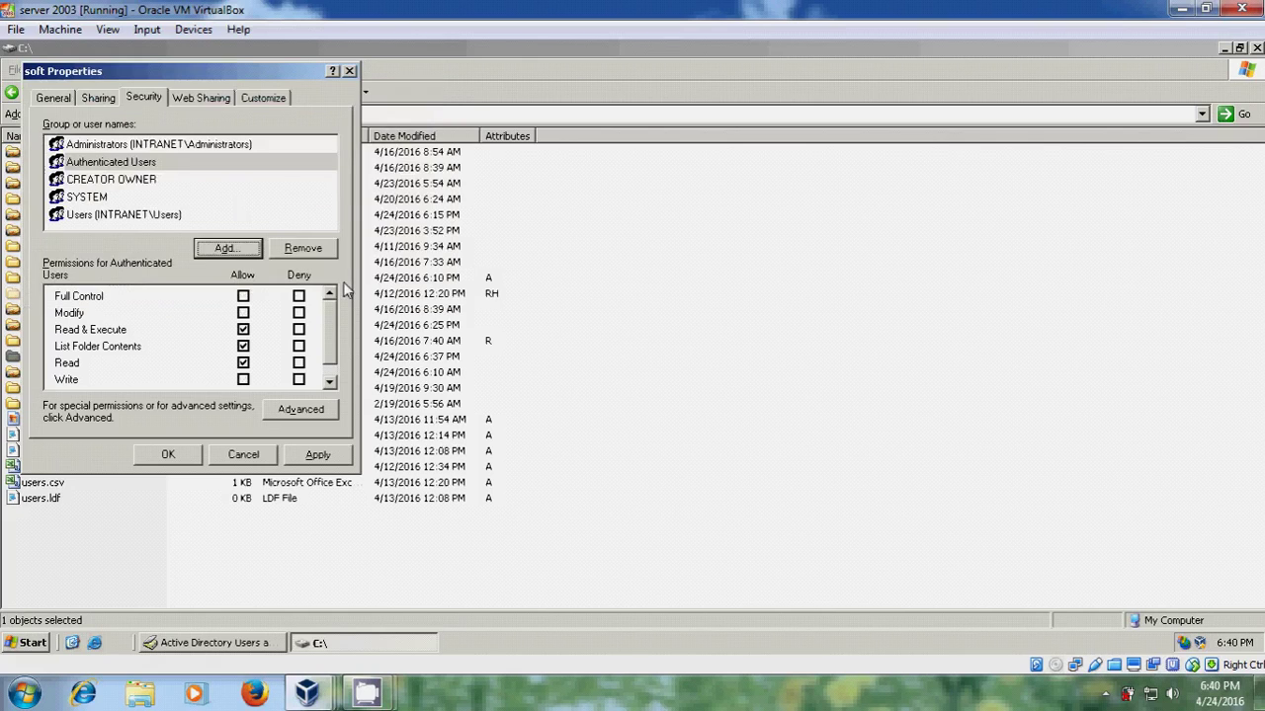
click(243, 297)
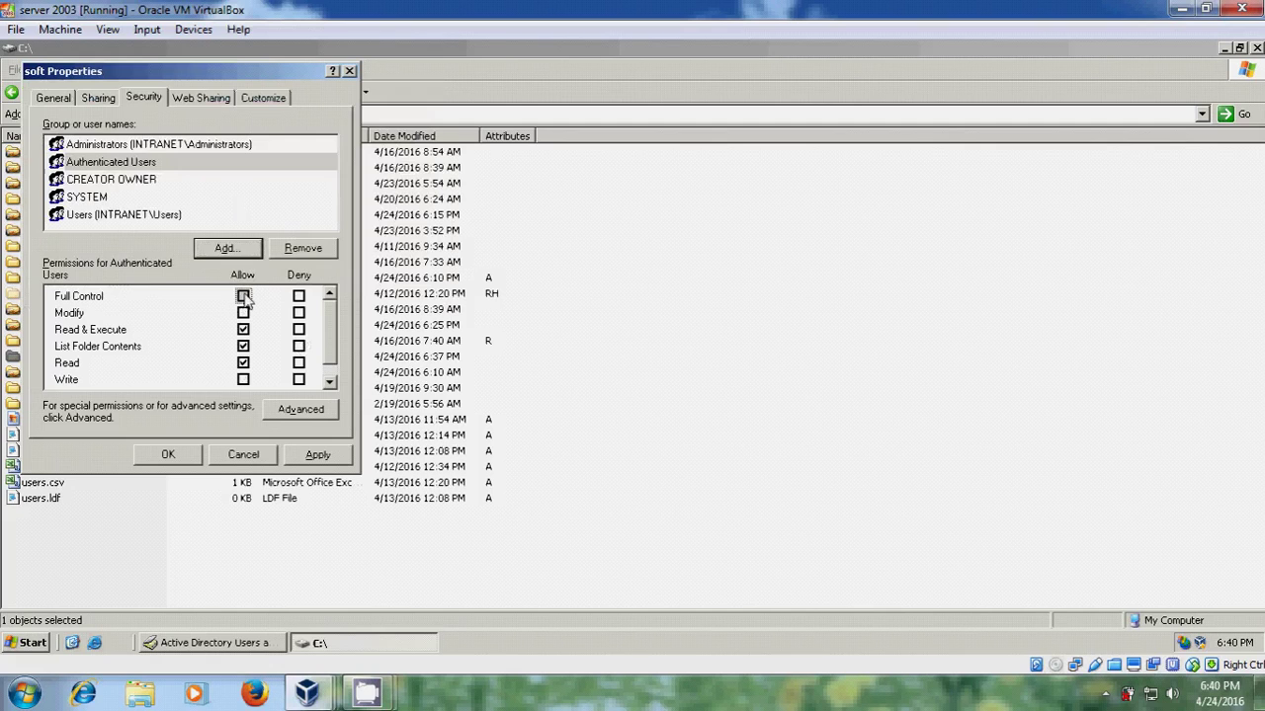
click(318, 455)
click(168, 455)
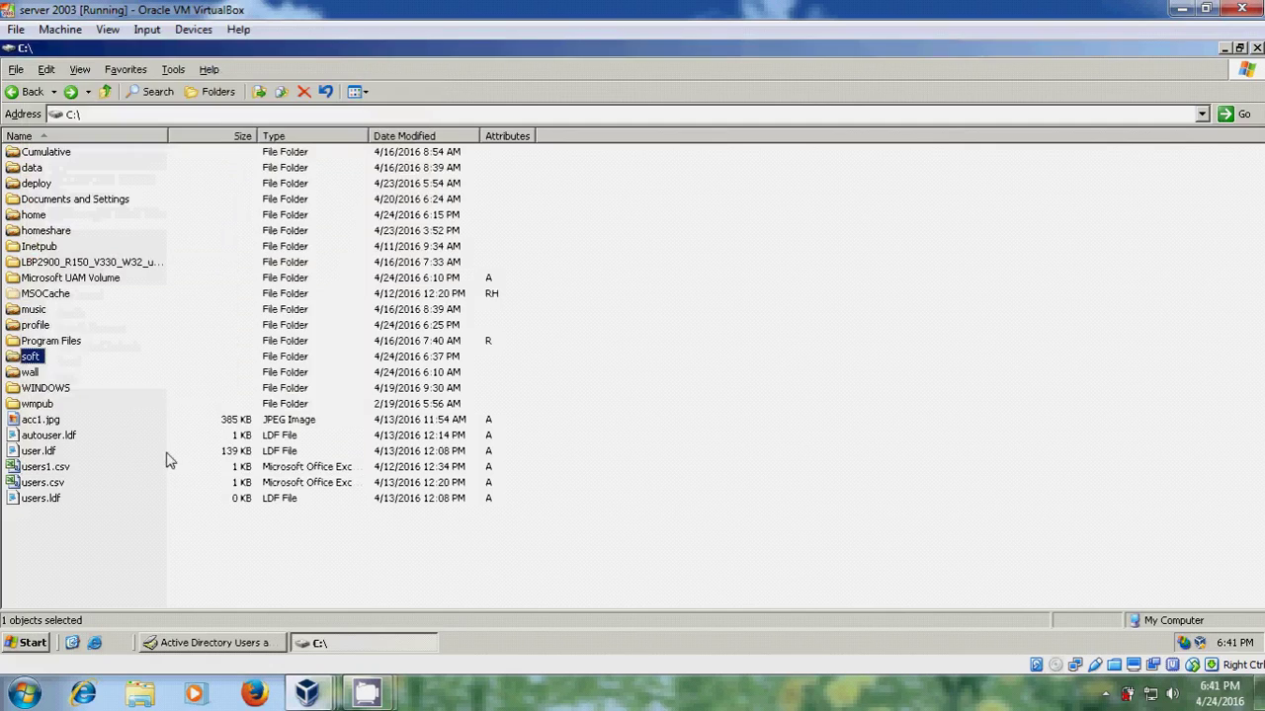
- Switch to Active Directory Users and Computers, look at the research unit, then select intranet.com
click(229, 647)
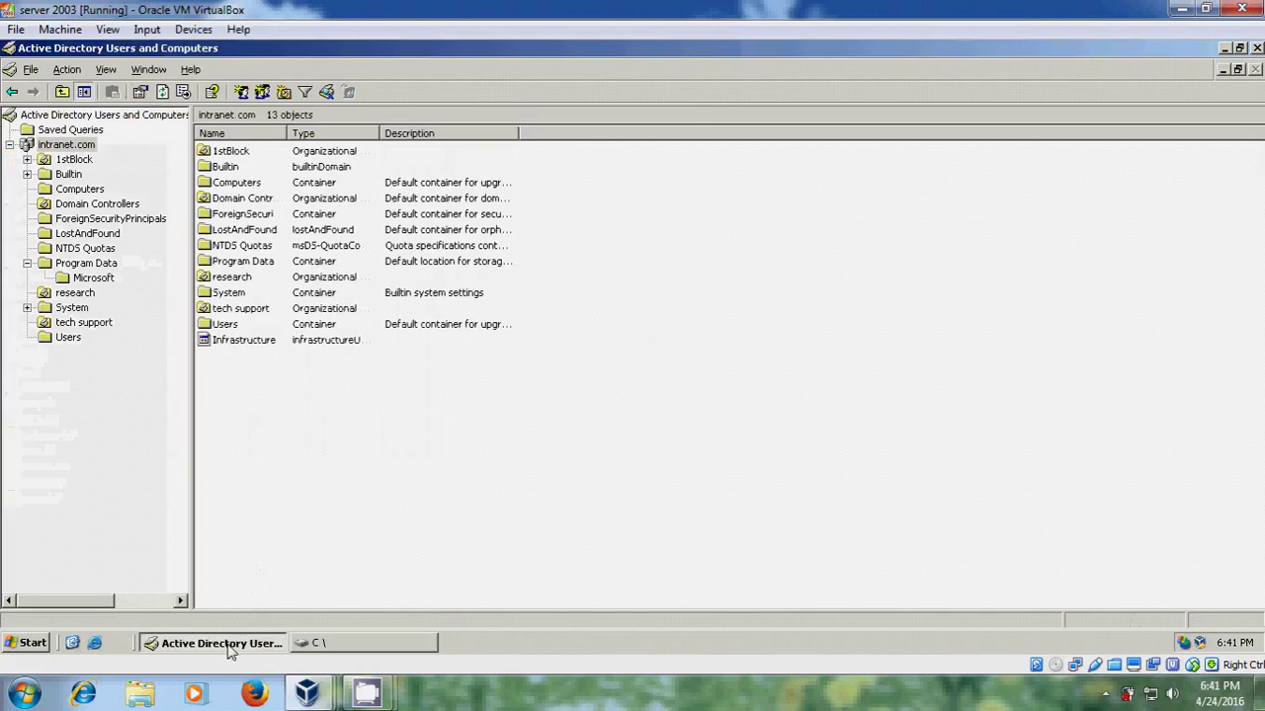
click(75, 294)
right_click(88, 294)
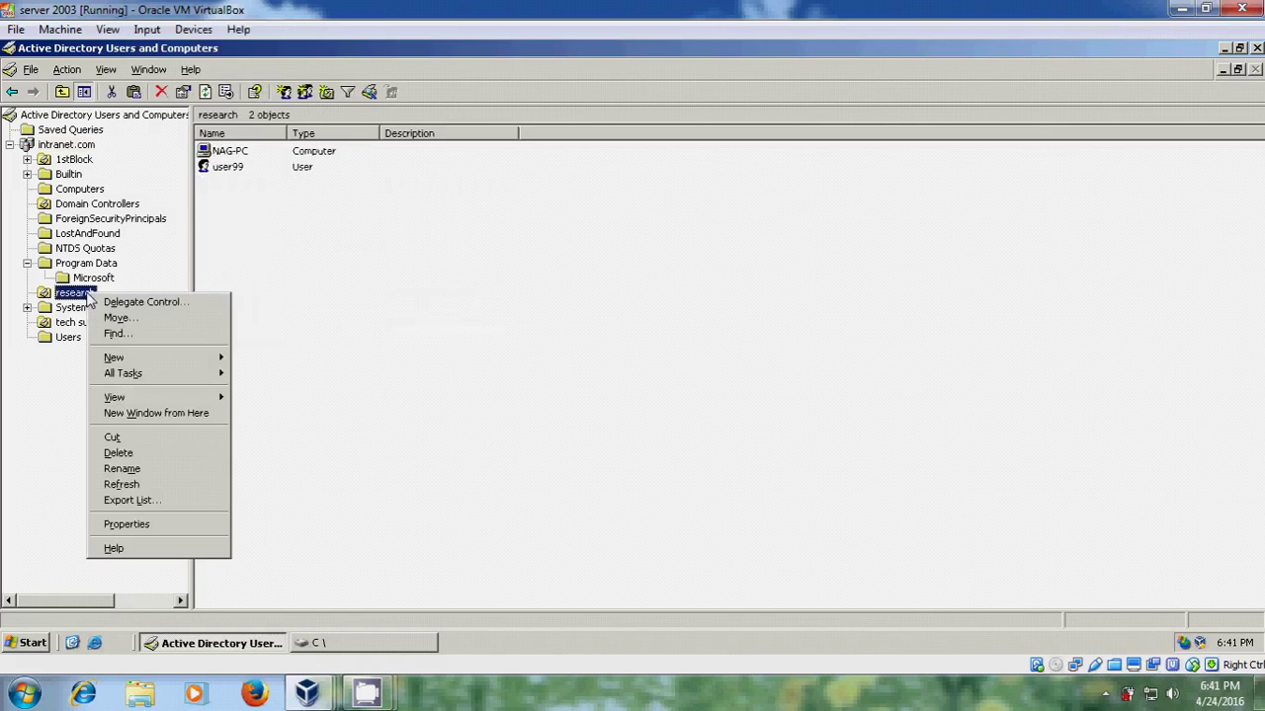
click(71, 147)
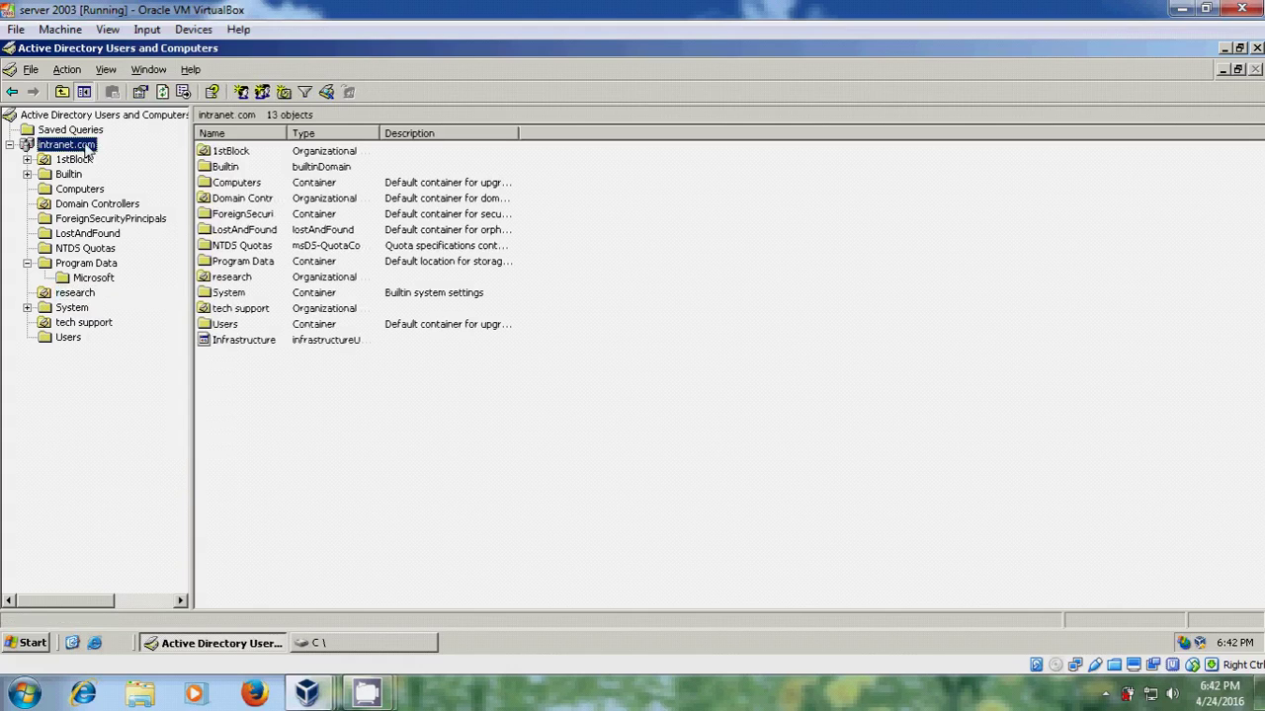
- Create a new GPO named 'installation' on the intranet.com domain's Group Policy tab
right_click(86, 149)
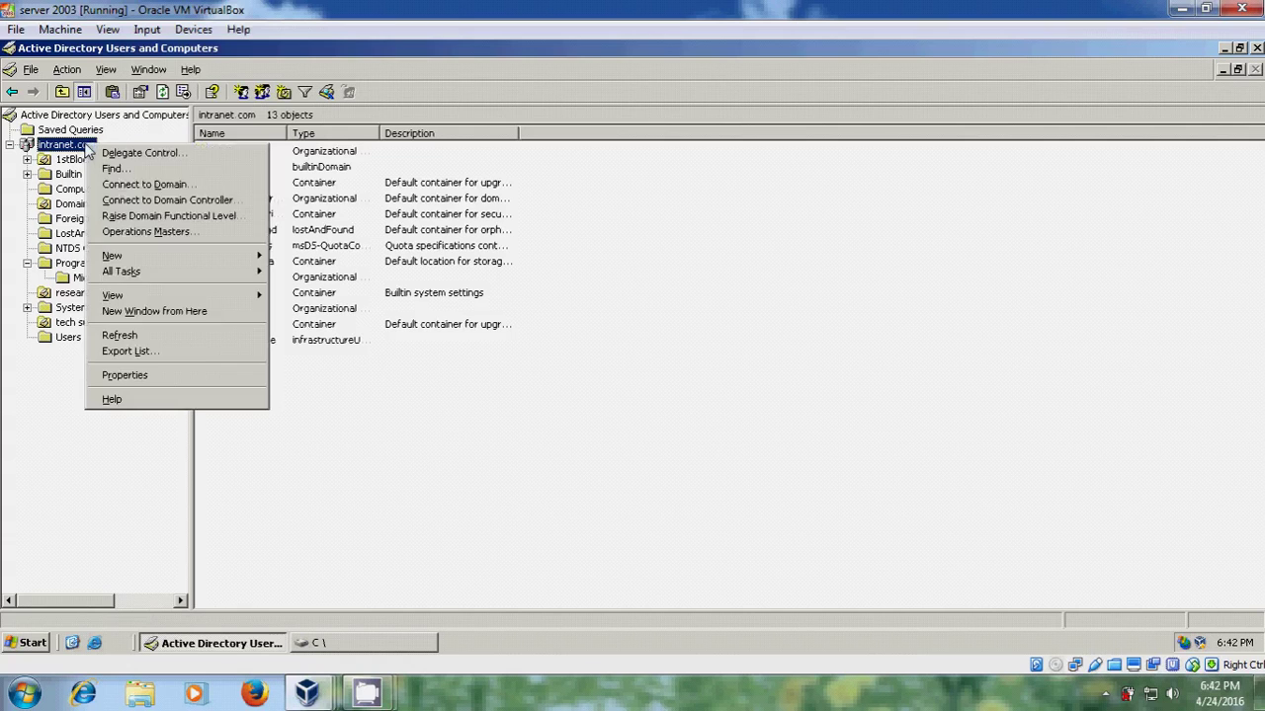
click(164, 379)
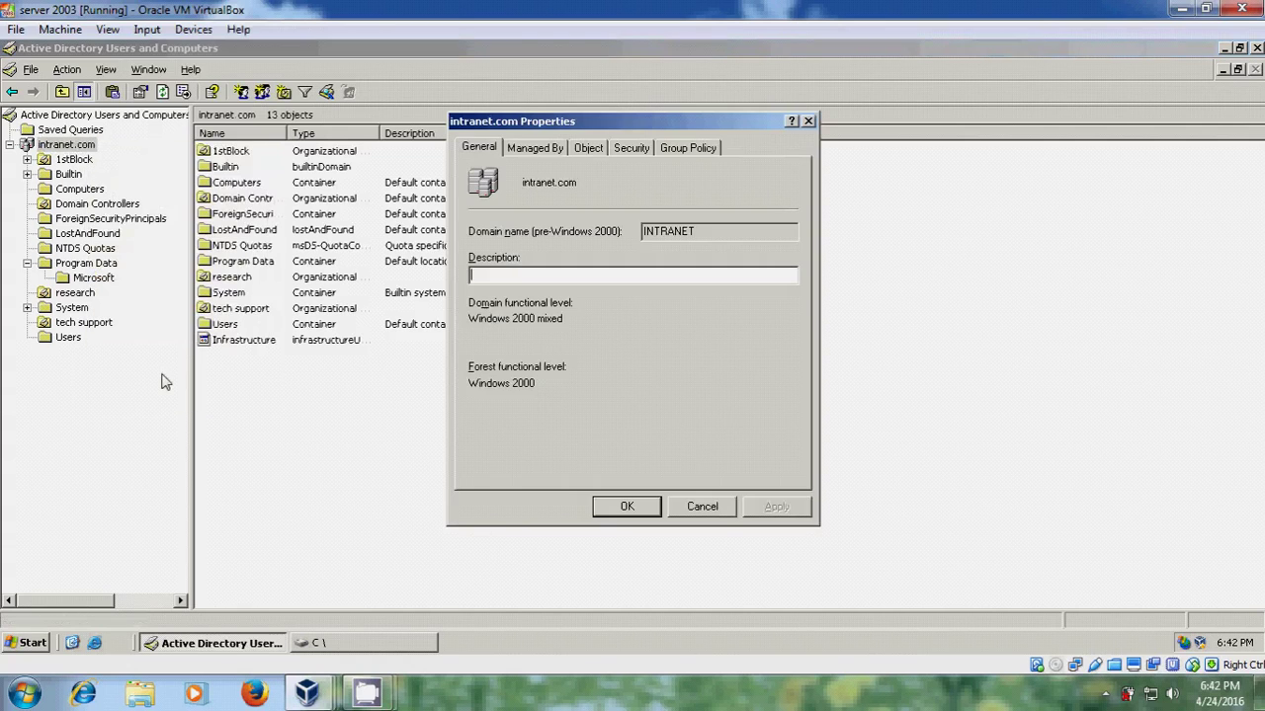
click(700, 148)
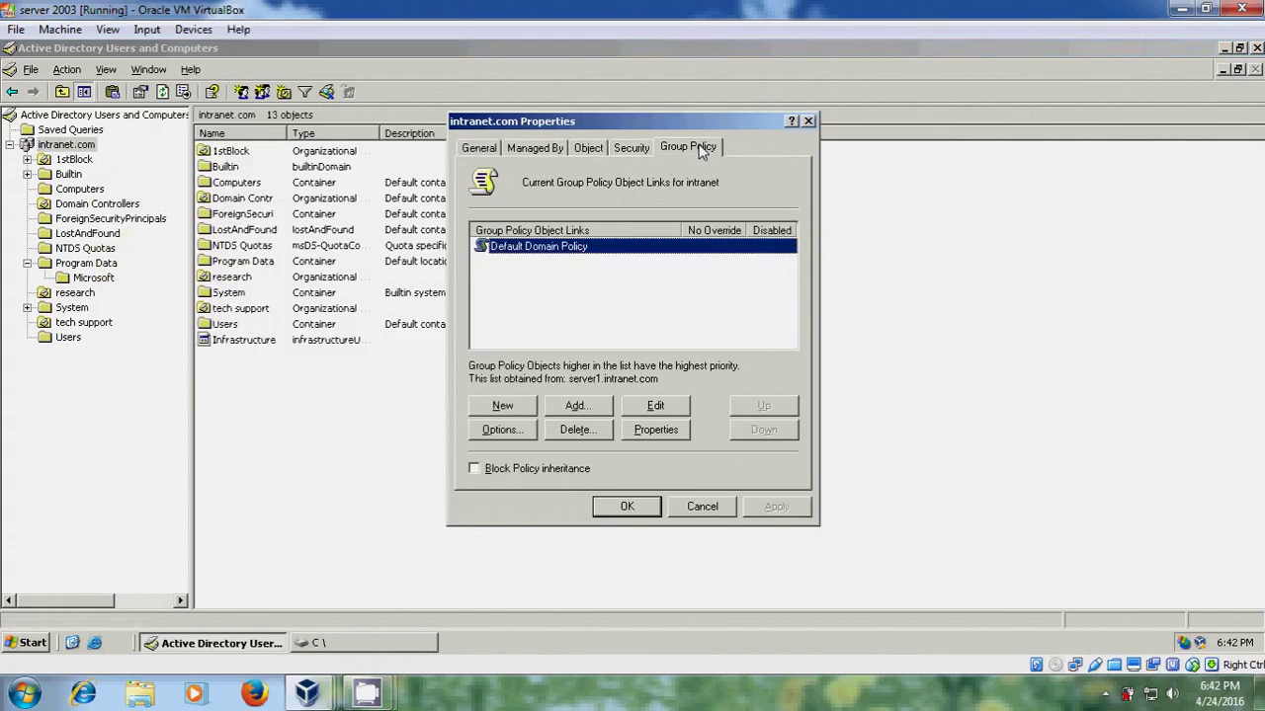
click(504, 406)
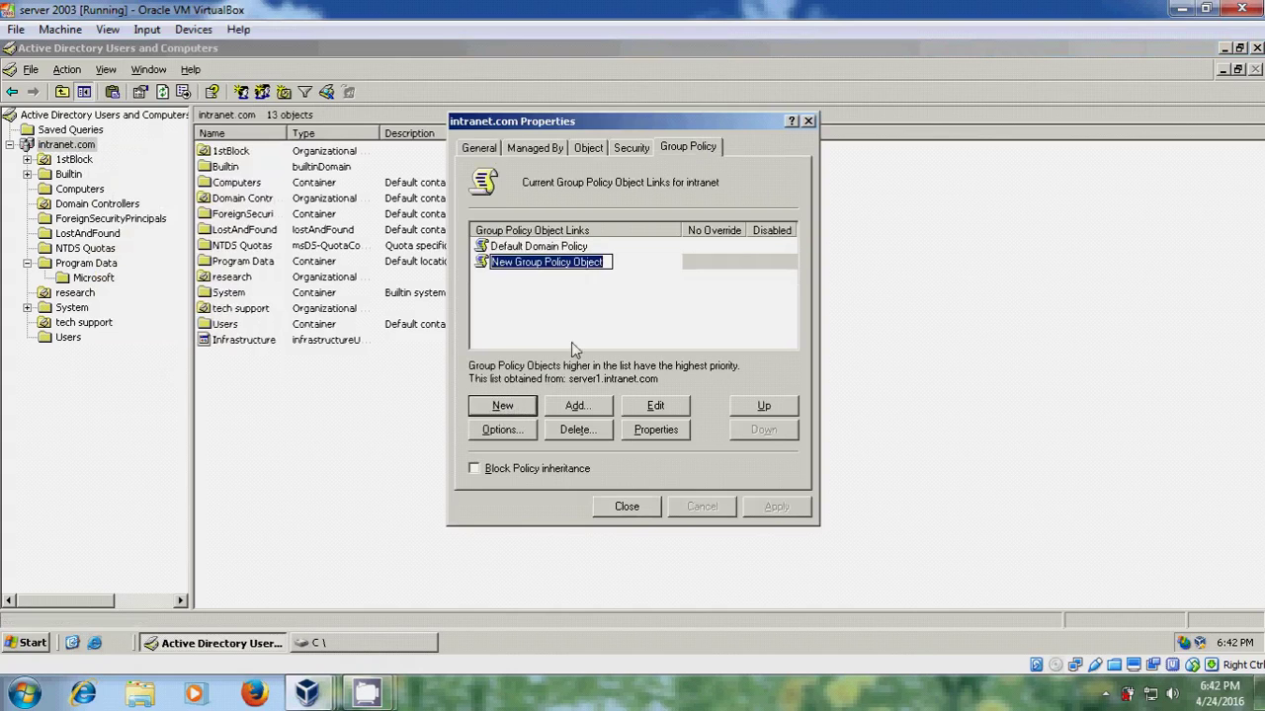
text(in)
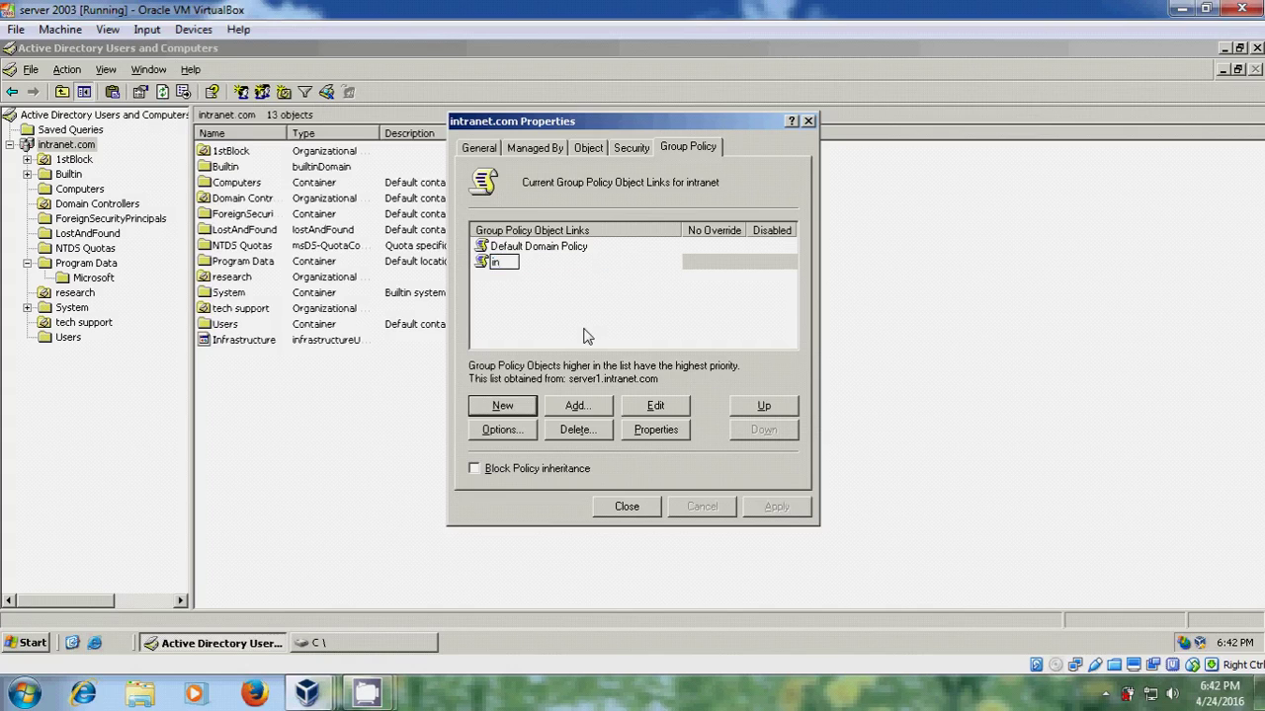
text(stallation)
key(Return)
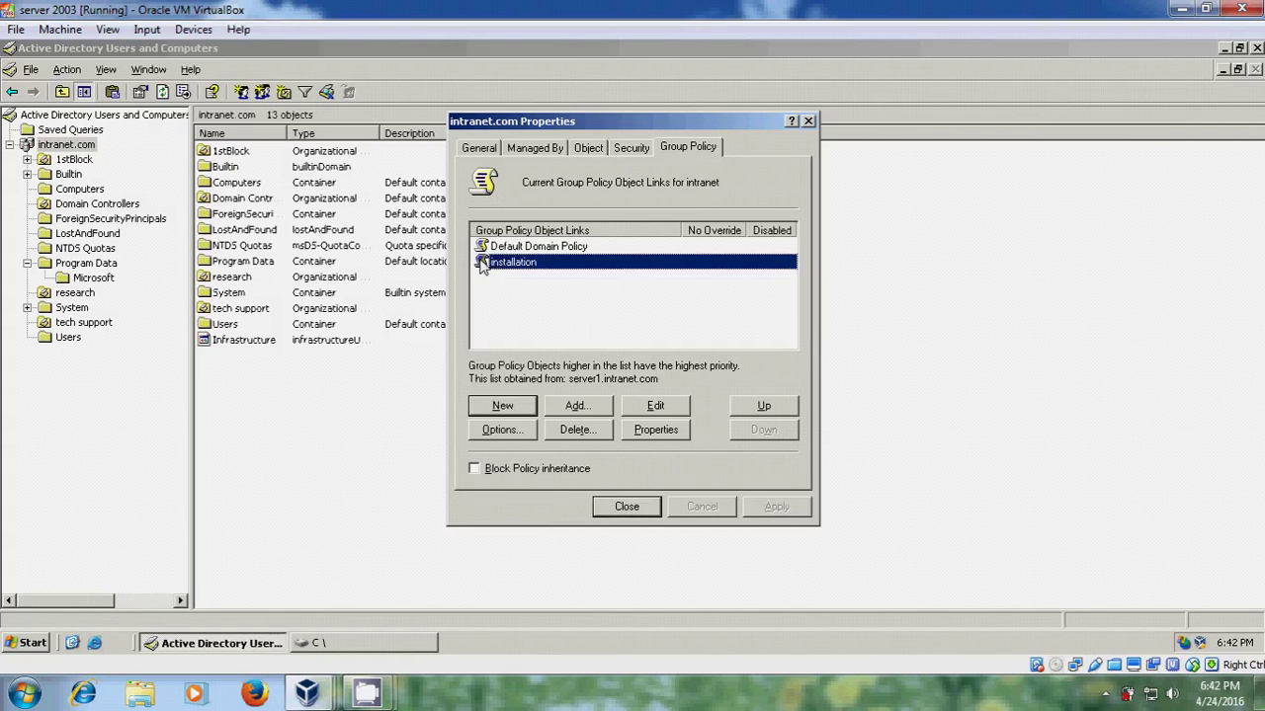
- Edit the installation GPO and select Computer Configuration > Software Settings > Software installation
click(669, 406)
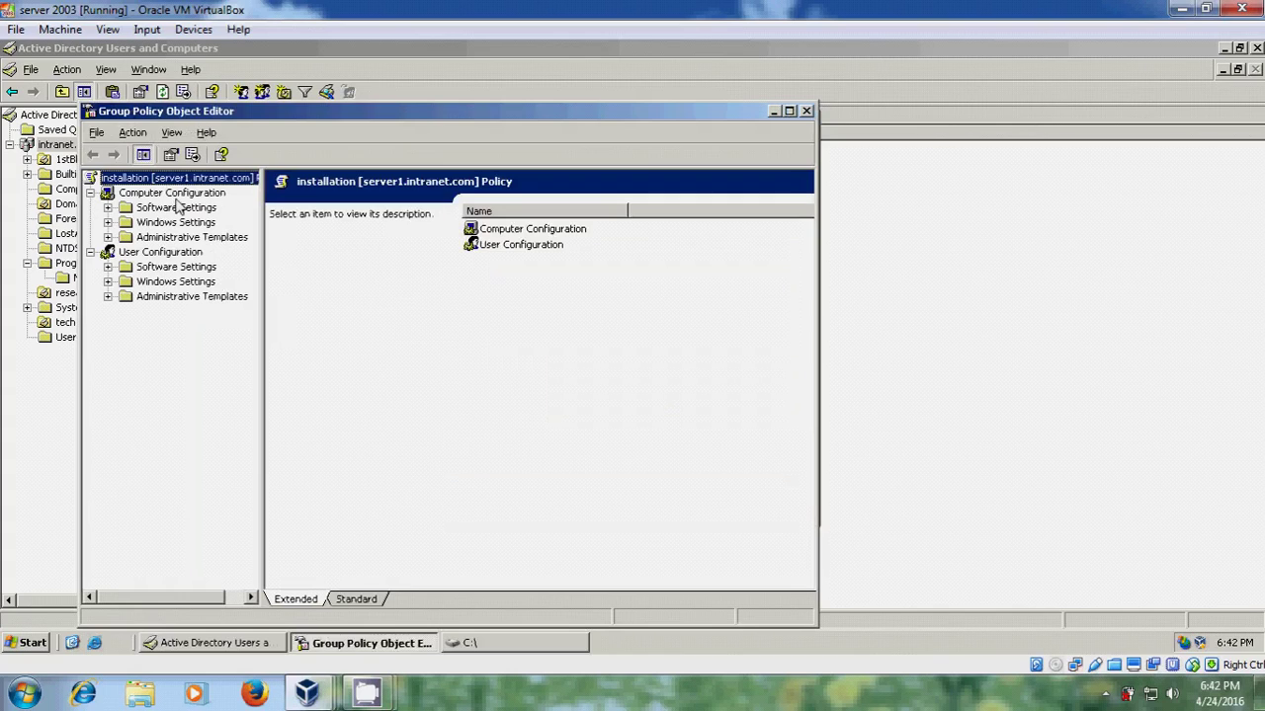
click(107, 207)
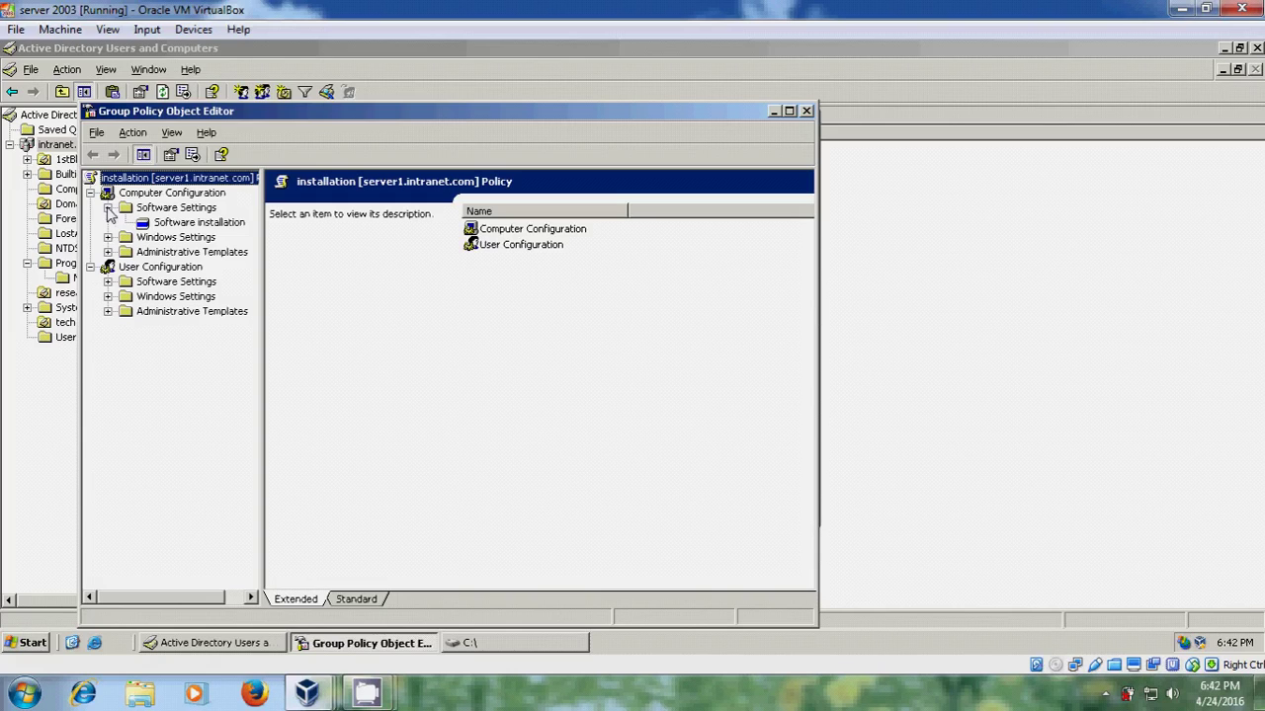
click(198, 222)
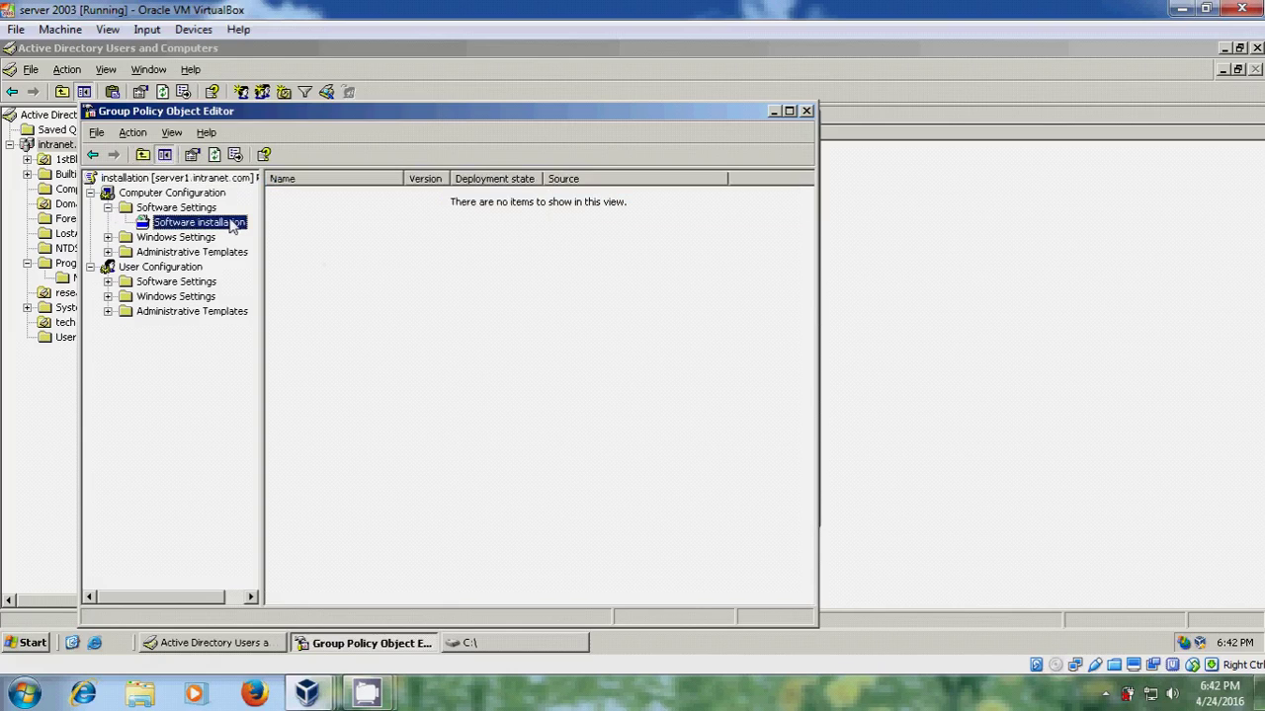
right_click(233, 225)
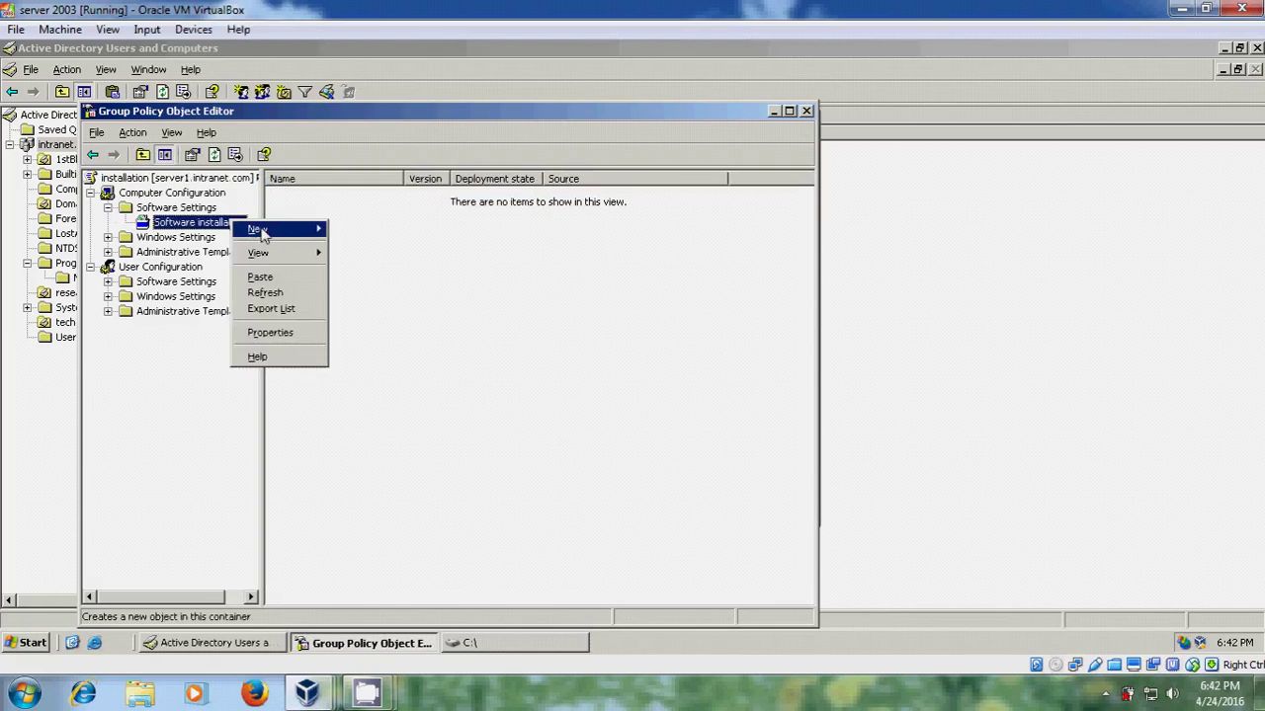
- Start a new software package and browse to the local C:\soft folder
mouse_move(282, 231)
click(347, 231)
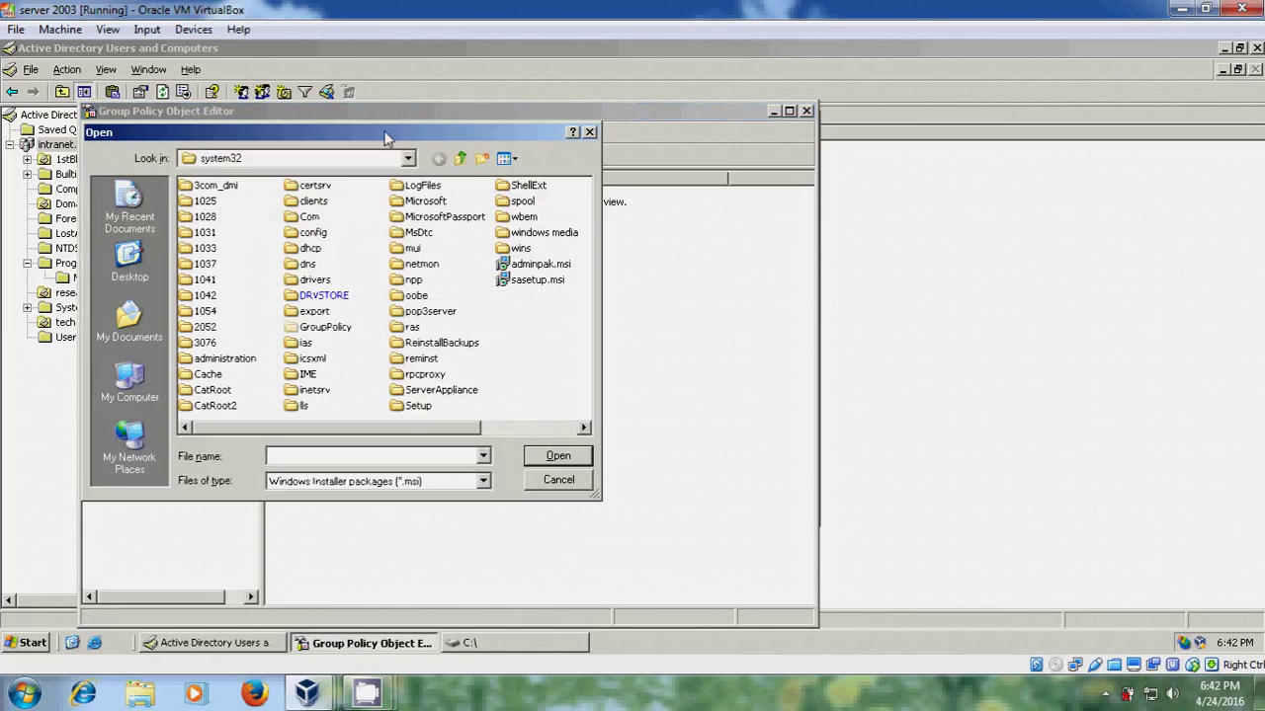
drag(356, 142, 452, 139)
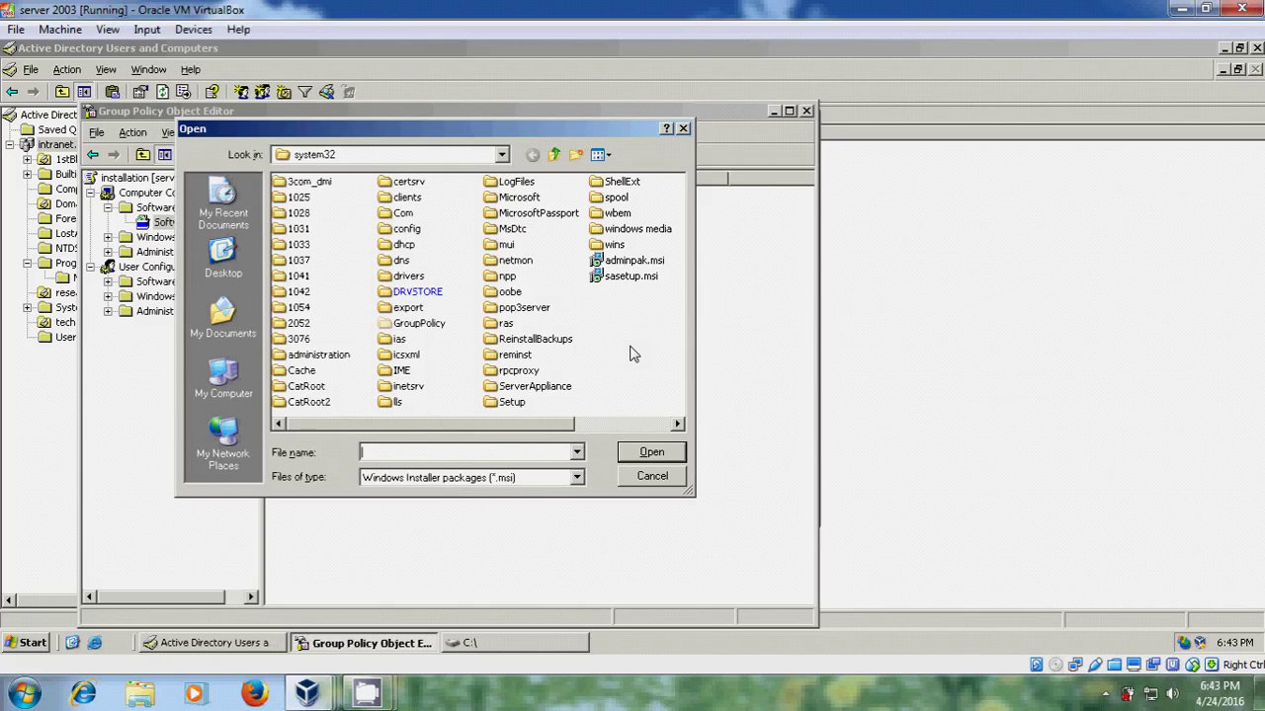
click(225, 379)
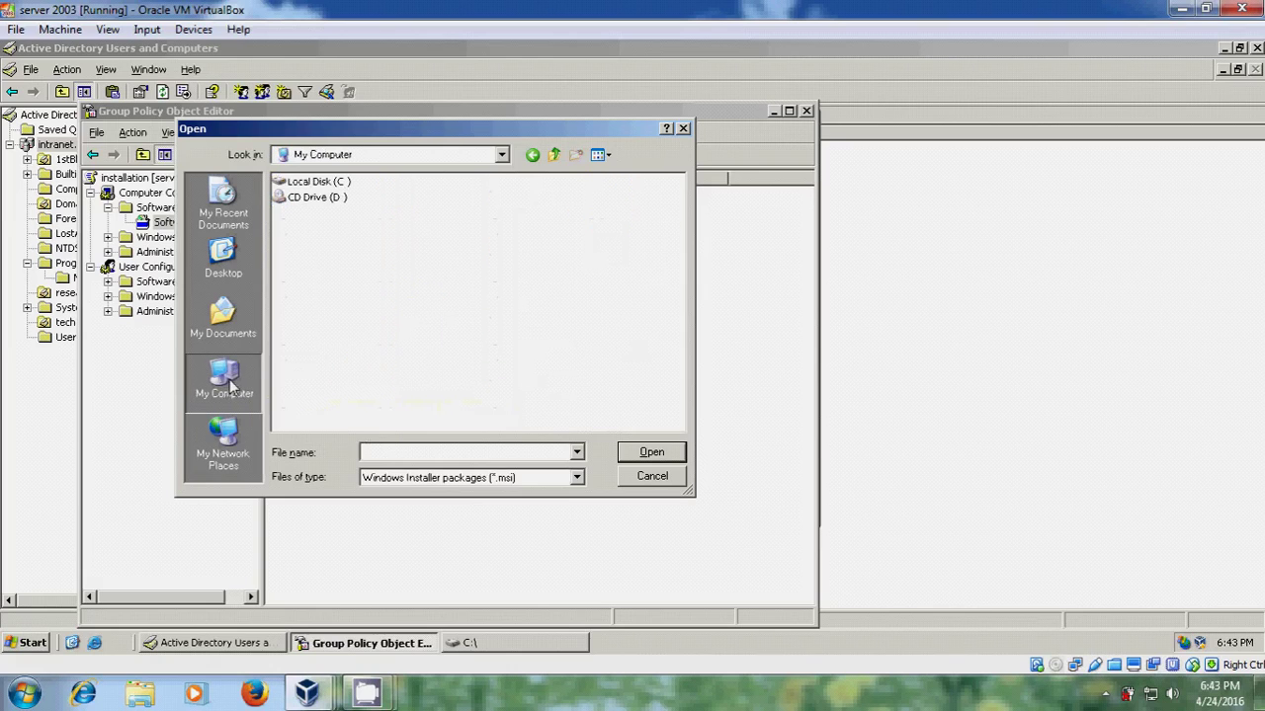
double_click(334, 188)
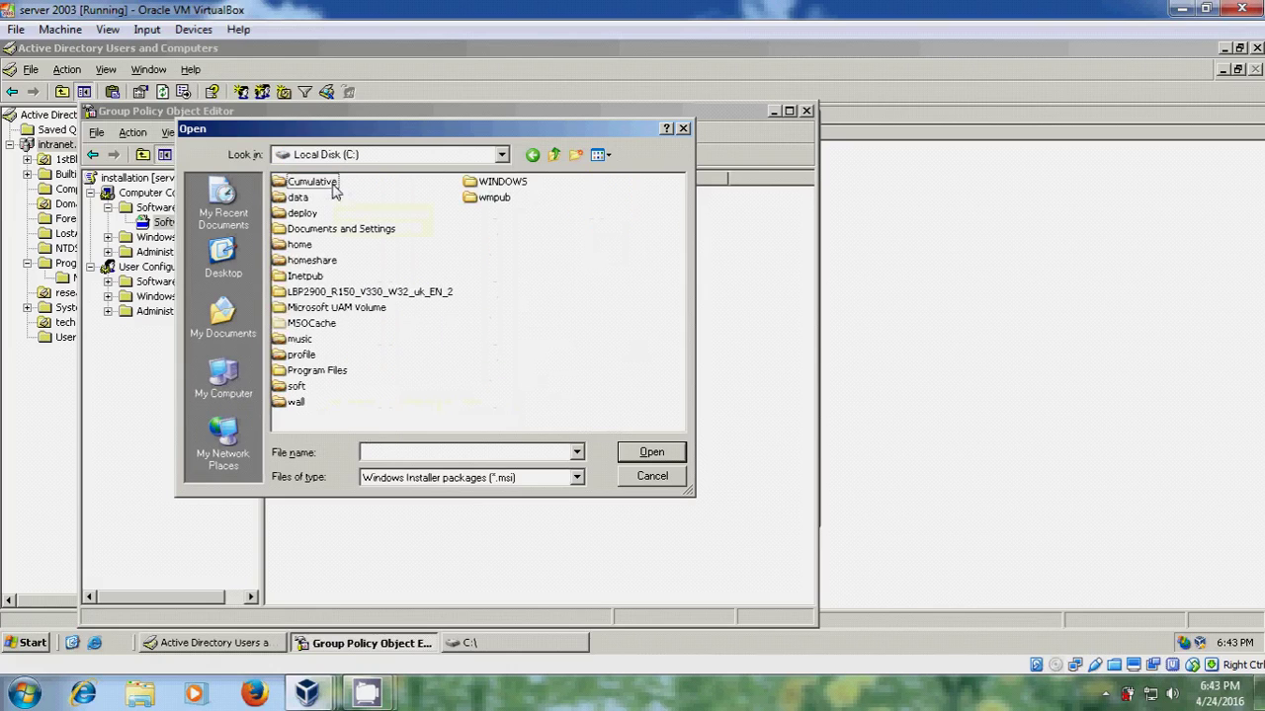
double_click(296, 388)
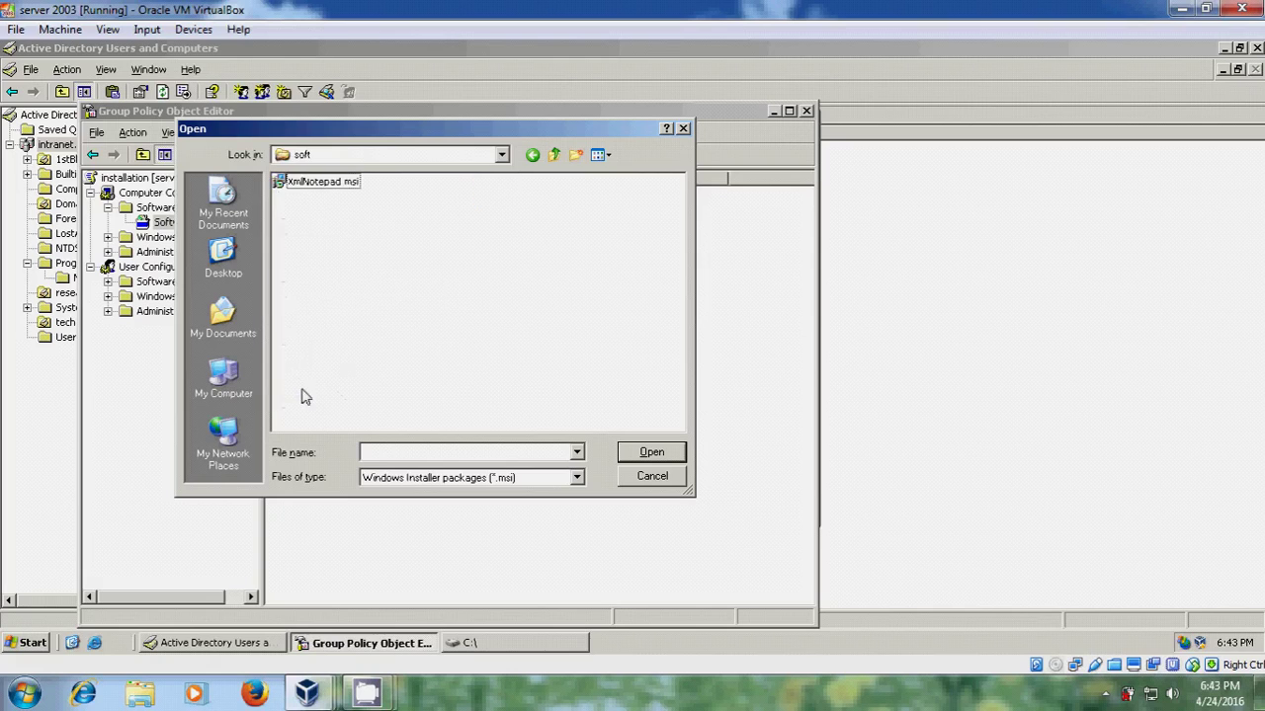
- Choose XmlNotepad.msi through the \\server1\soft network path as the package
click(408, 457)
text(\)
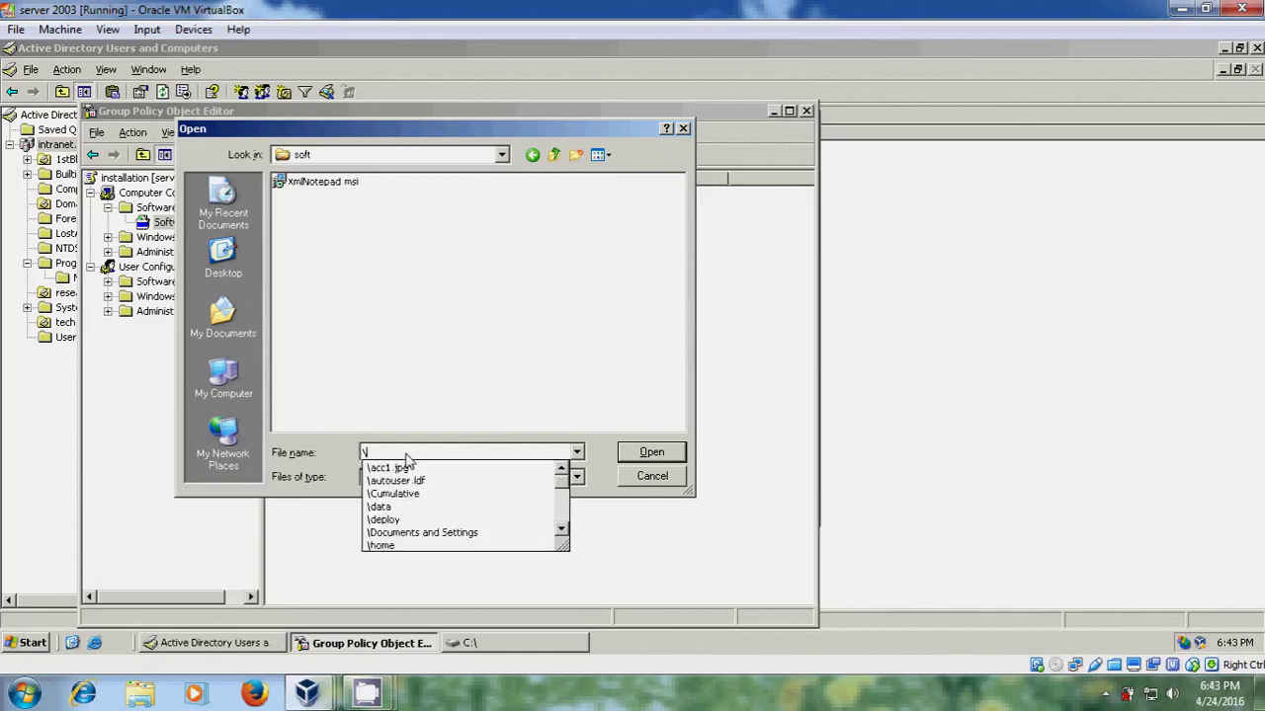
text(\serv)
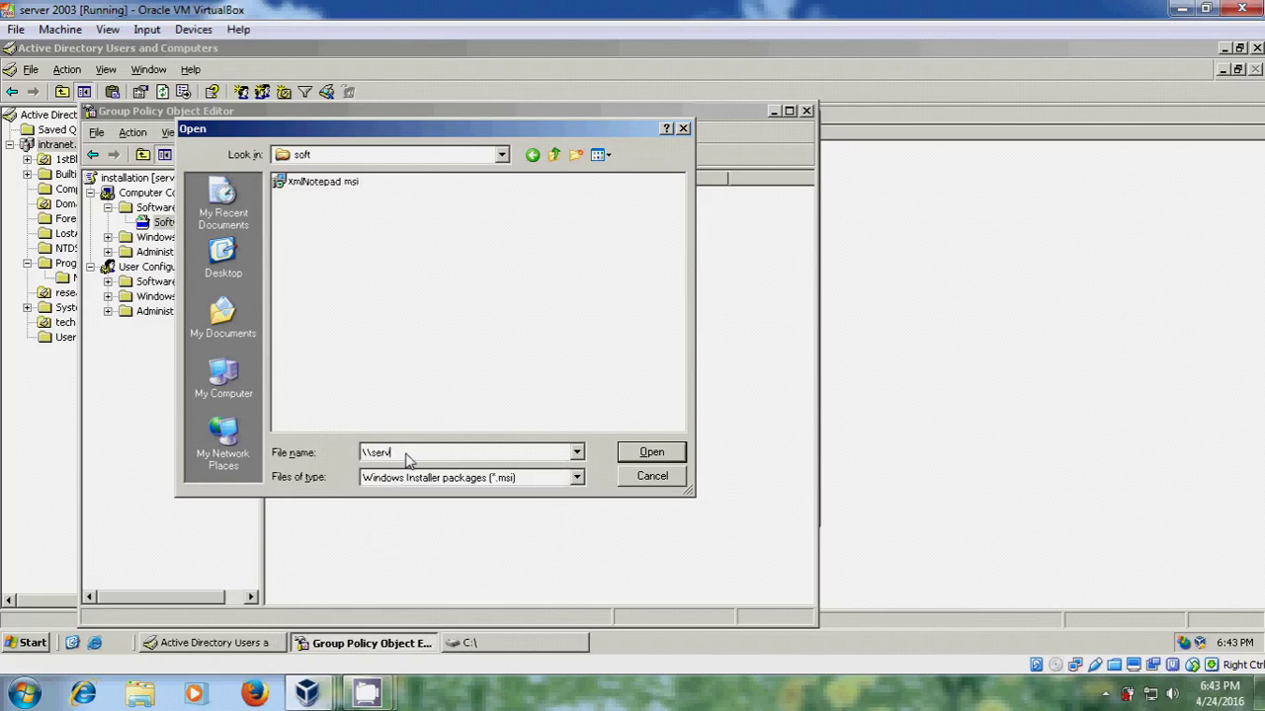
text(er1\)
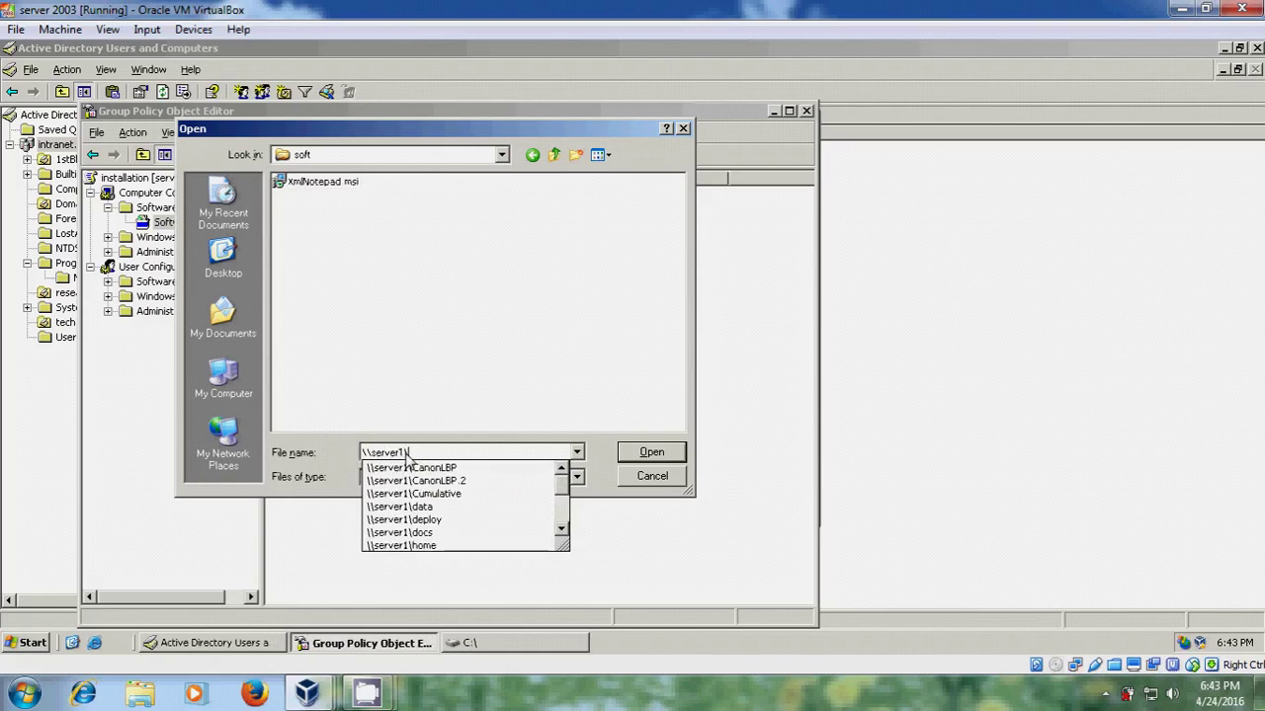
text(so)
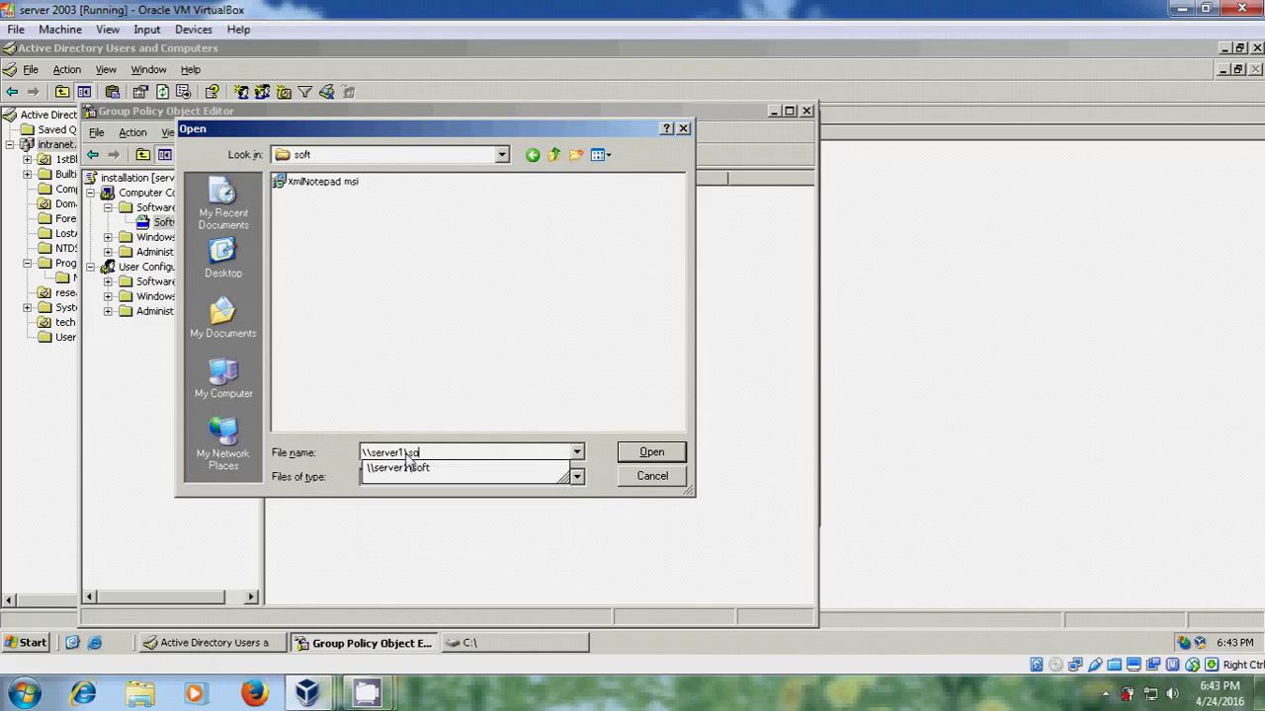
text(ft)
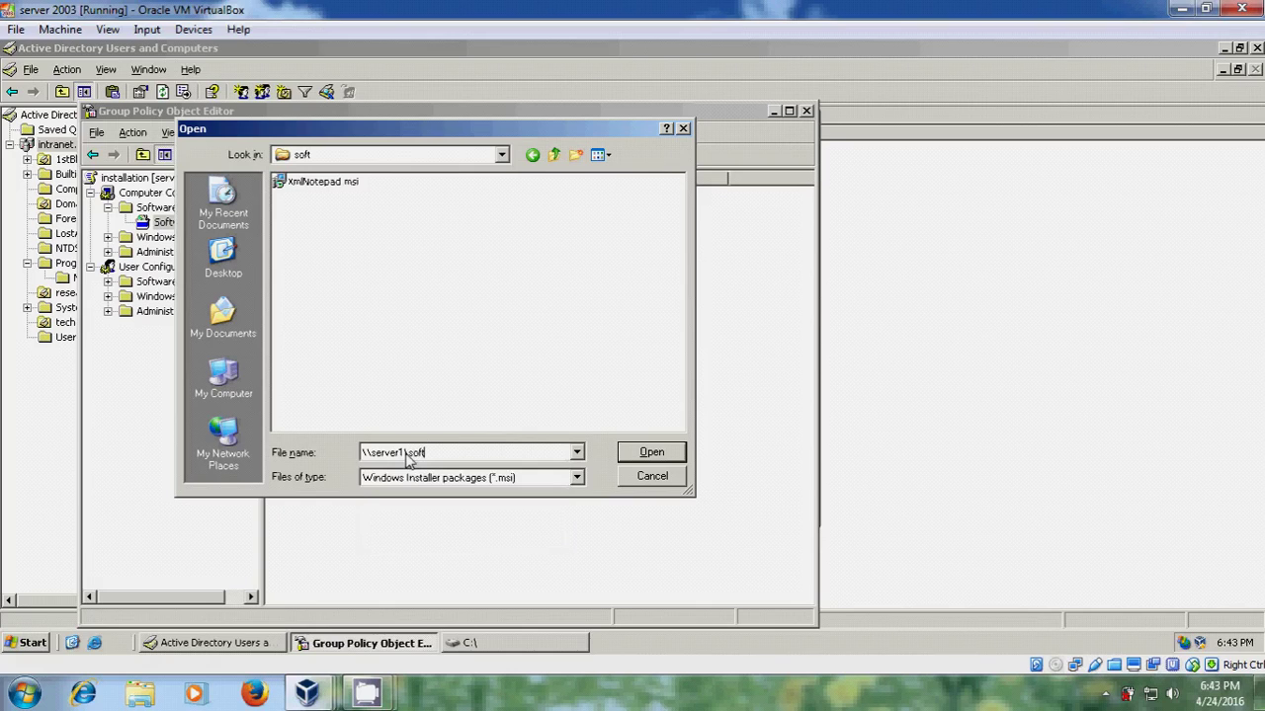
click(650, 453)
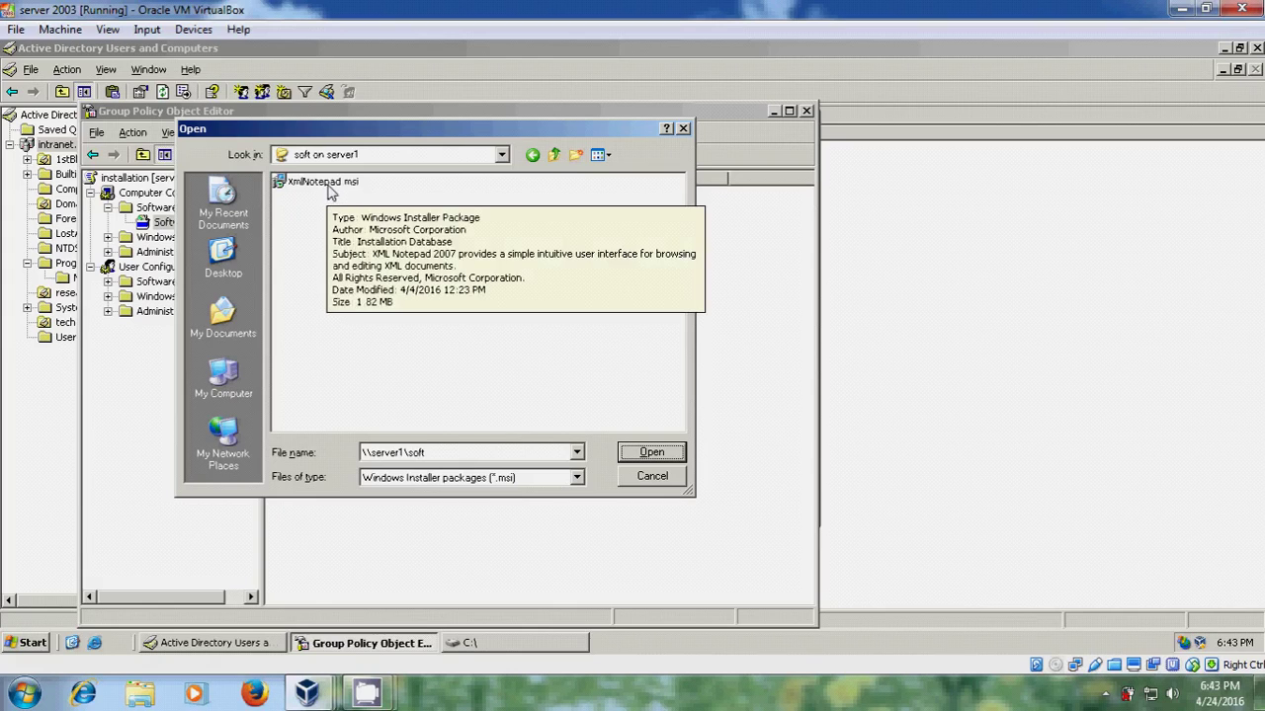
click(329, 188)
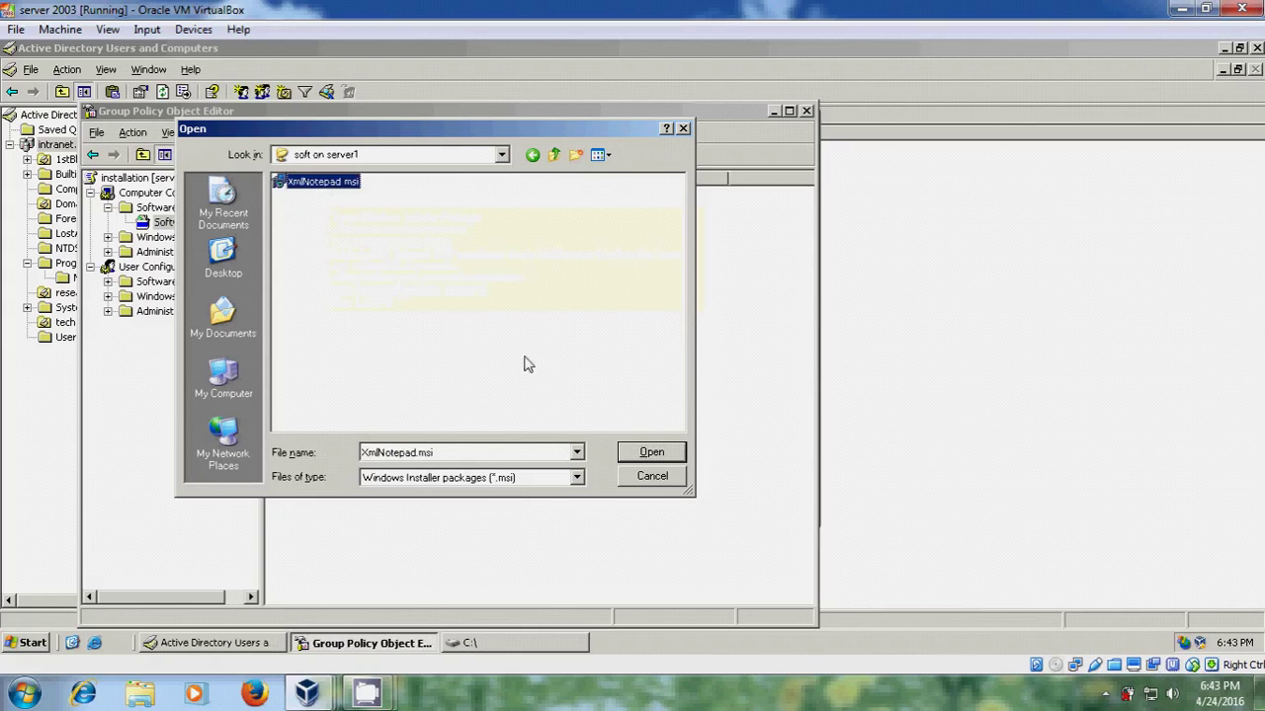
click(651, 454)
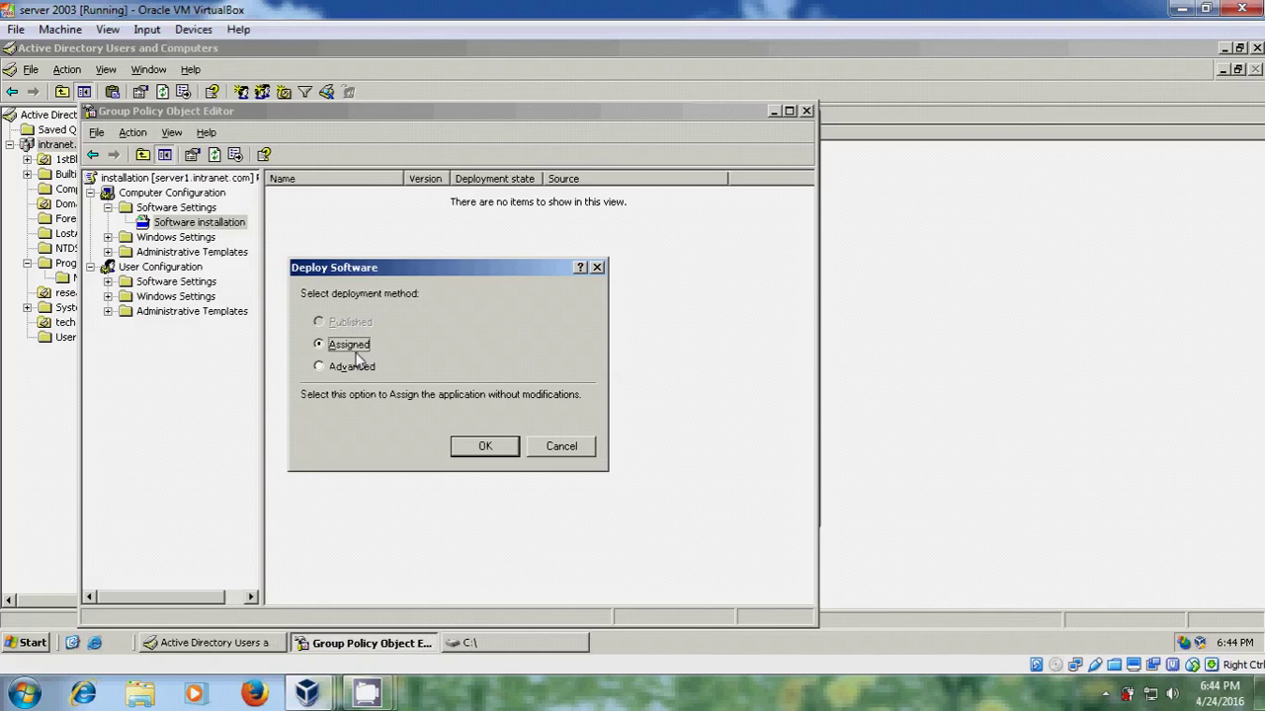
- Deploy XML Notepad as Assigned, then close the policy editor and intranet.com properties
click(492, 447)
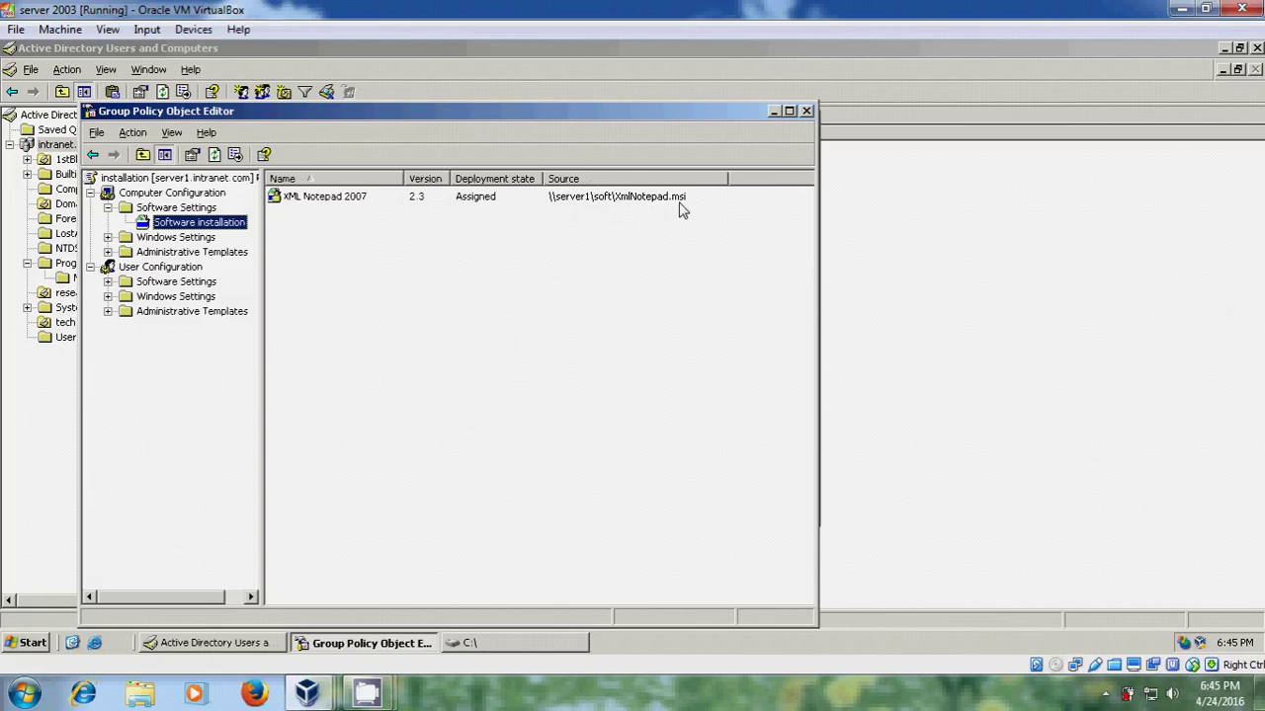
click(806, 110)
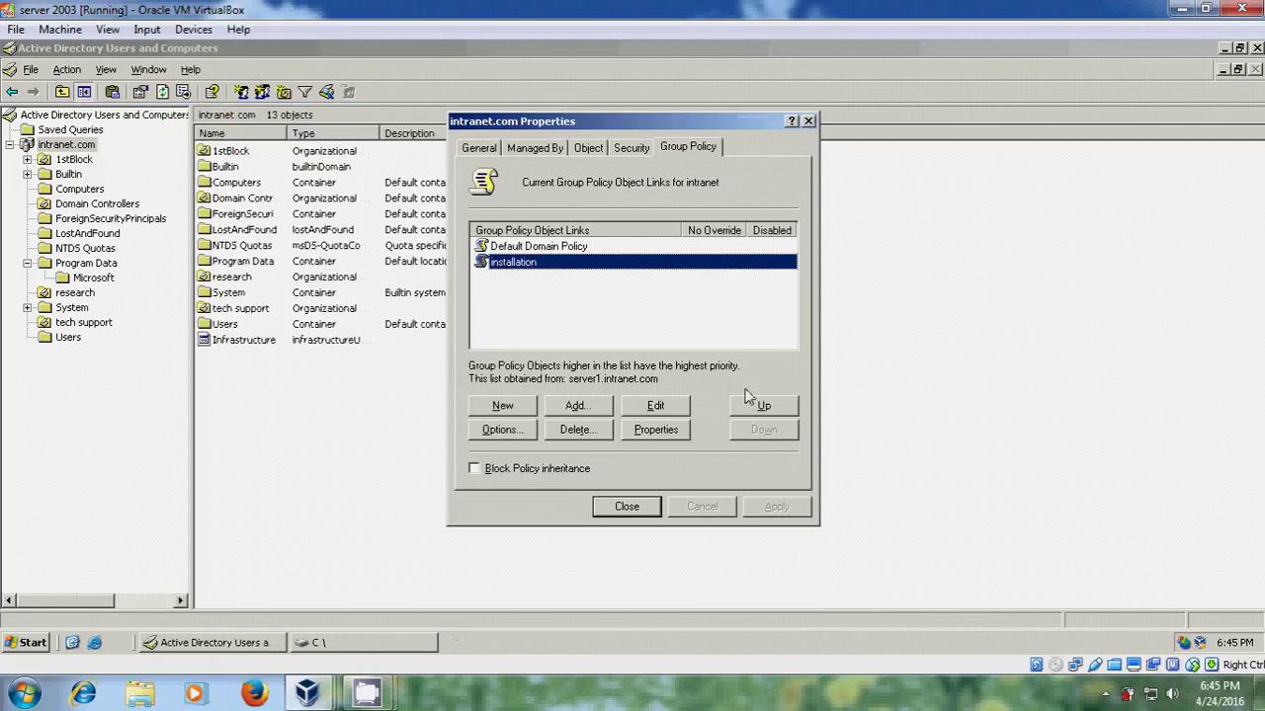
click(627, 507)
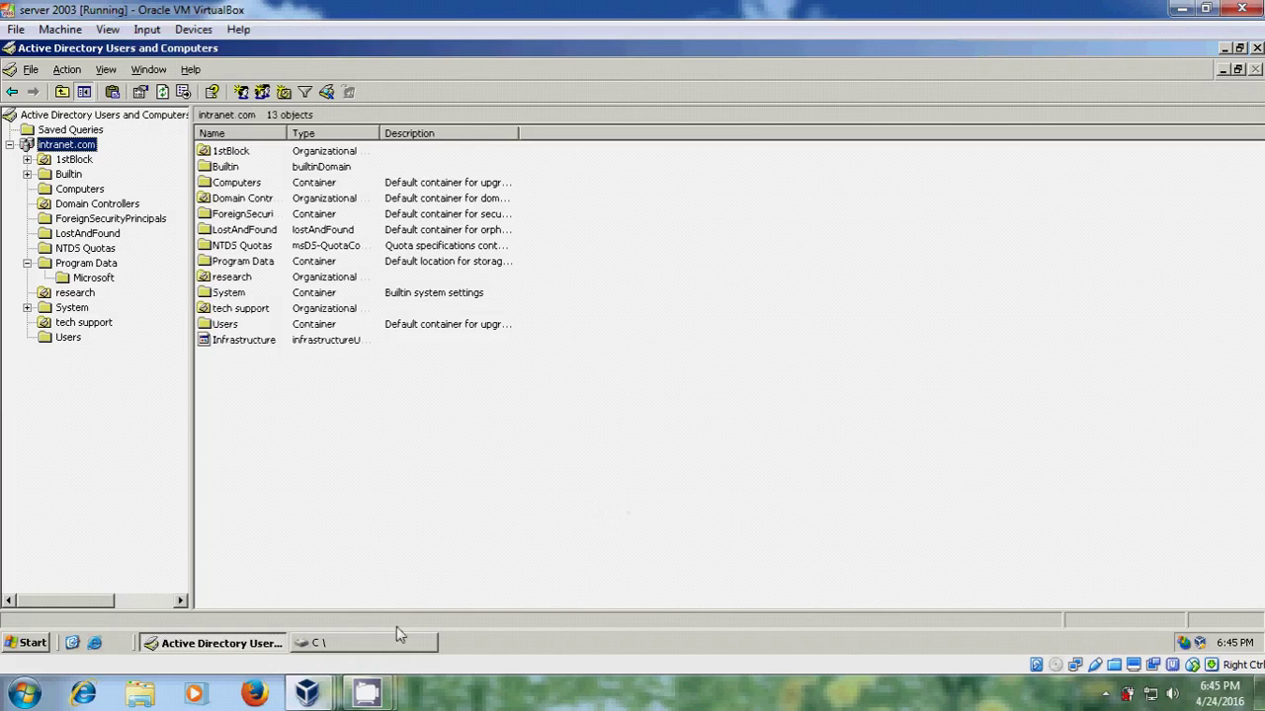
- On the Windows 7 client, run 'gpupdate /force' and accept the restart prompt
mouse_move(310, 695)
click(522, 608)
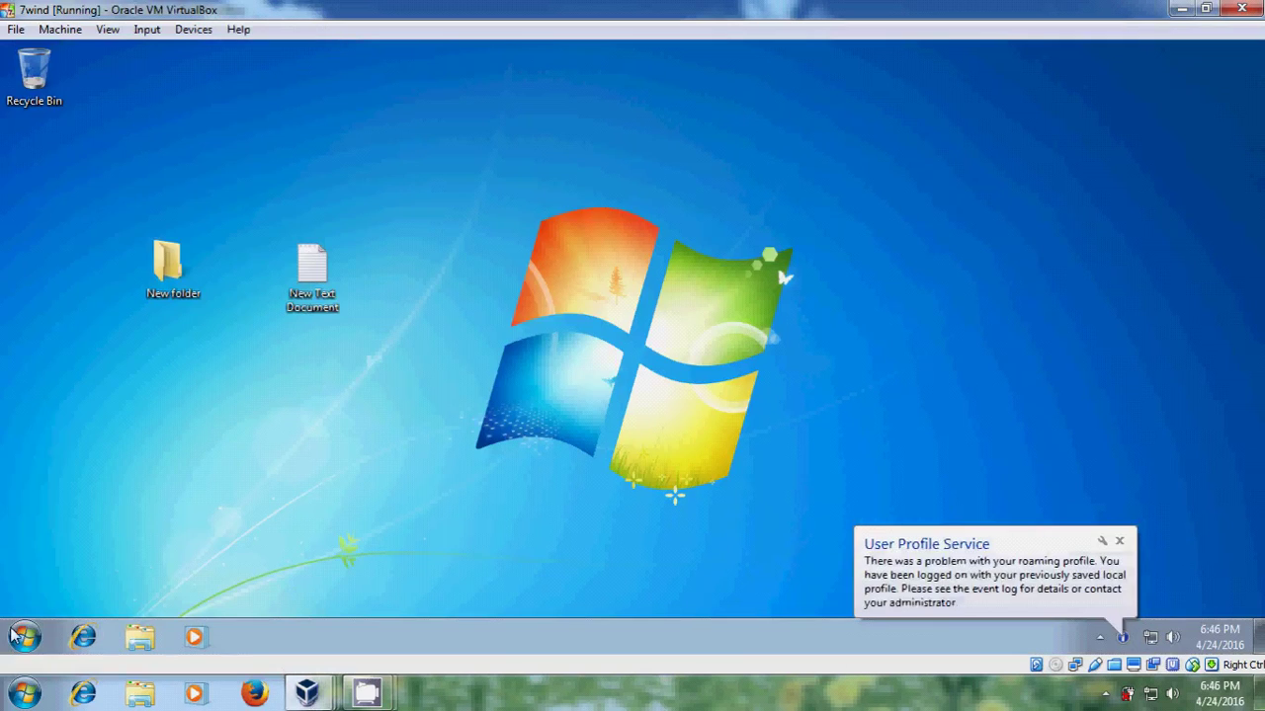
click(24, 637)
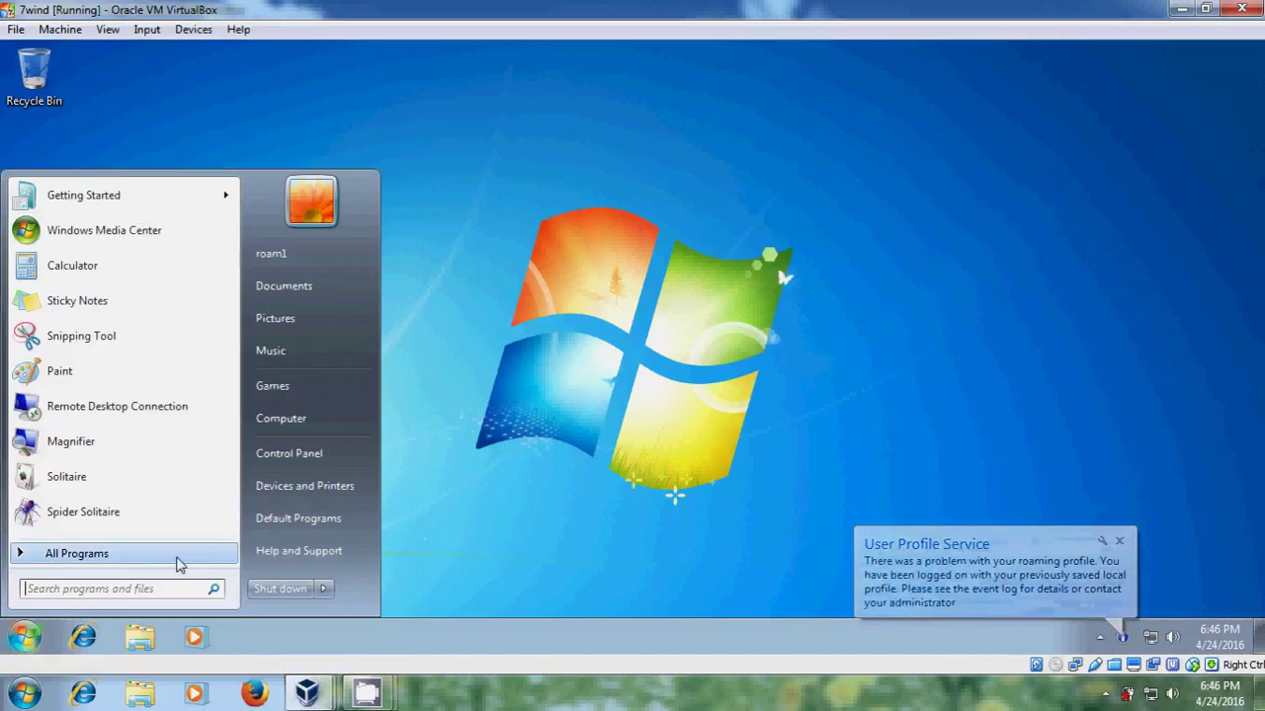
text(gpupdate)
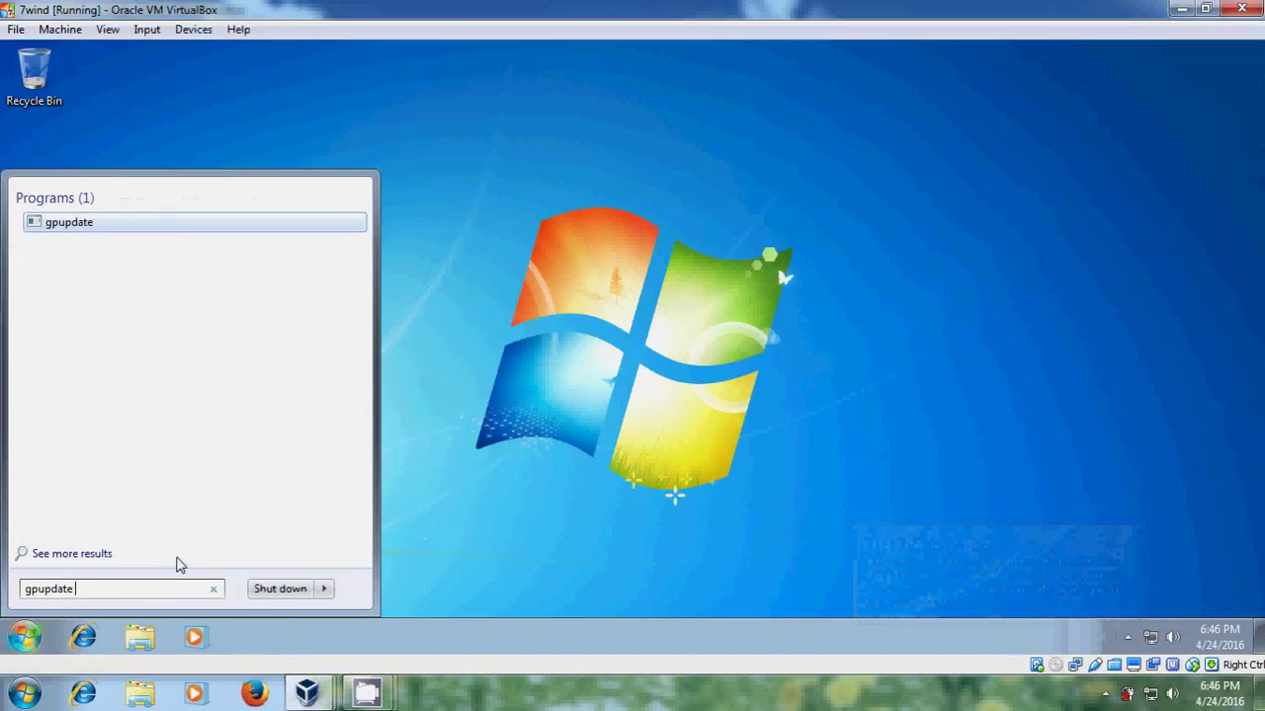
text( /force)
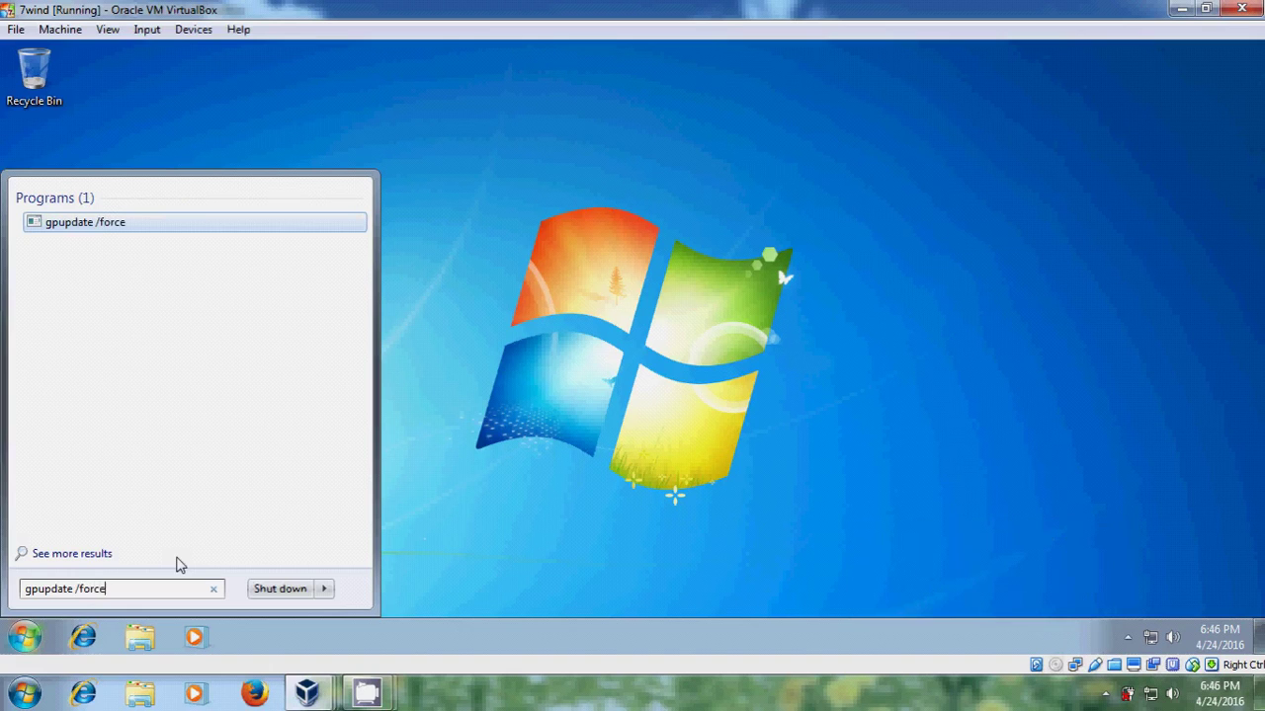
key(Return)
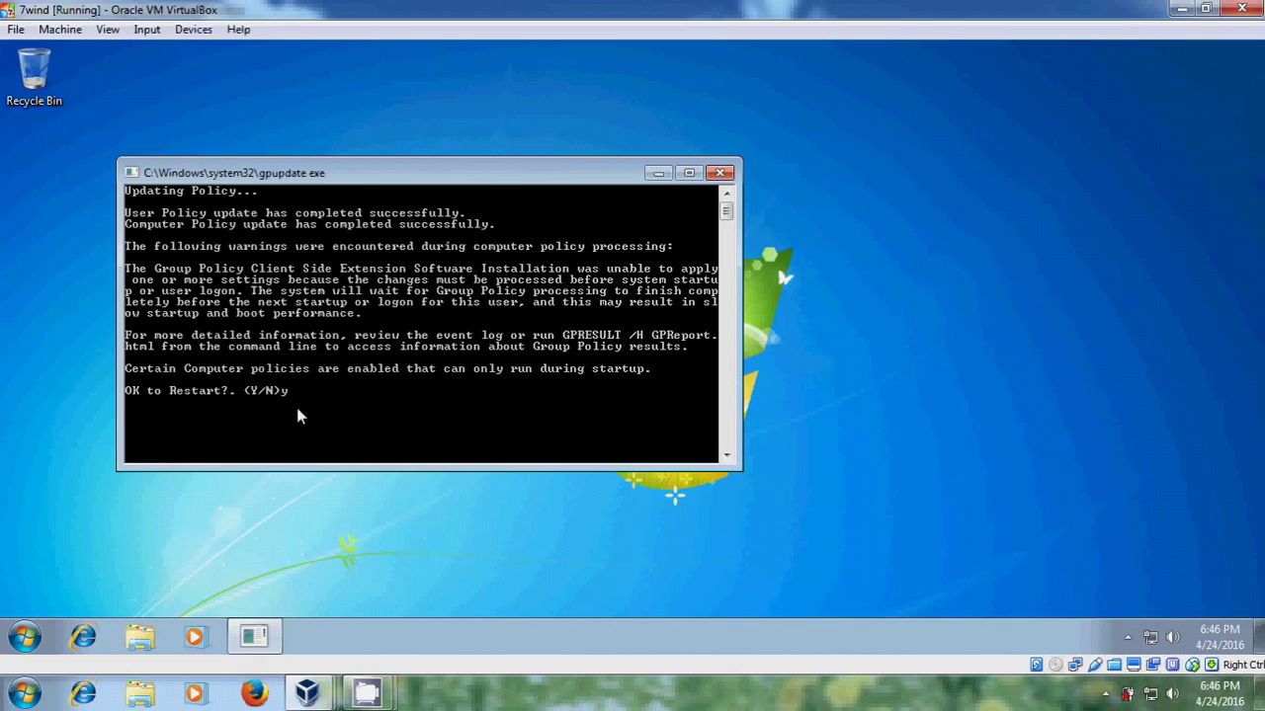
key(Return)
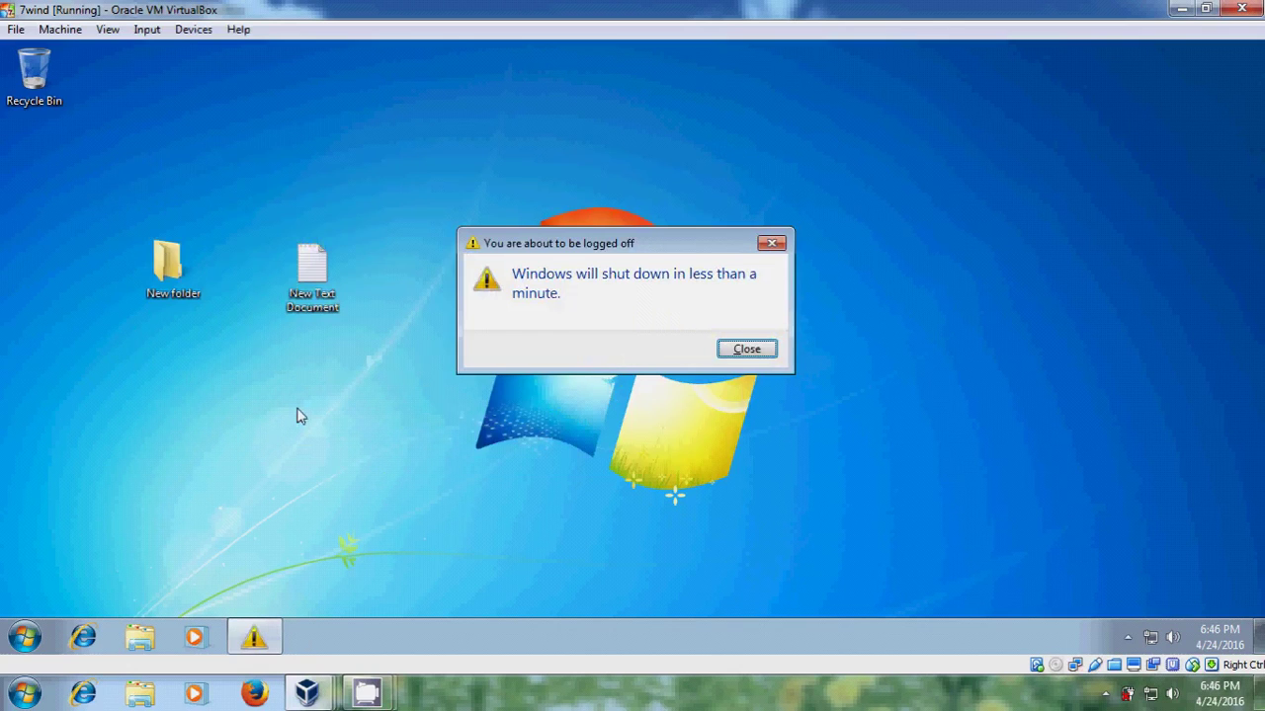
- Dismiss the logoff warning, send Ctrl-Alt-Del, and log on with the account password
click(755, 352)
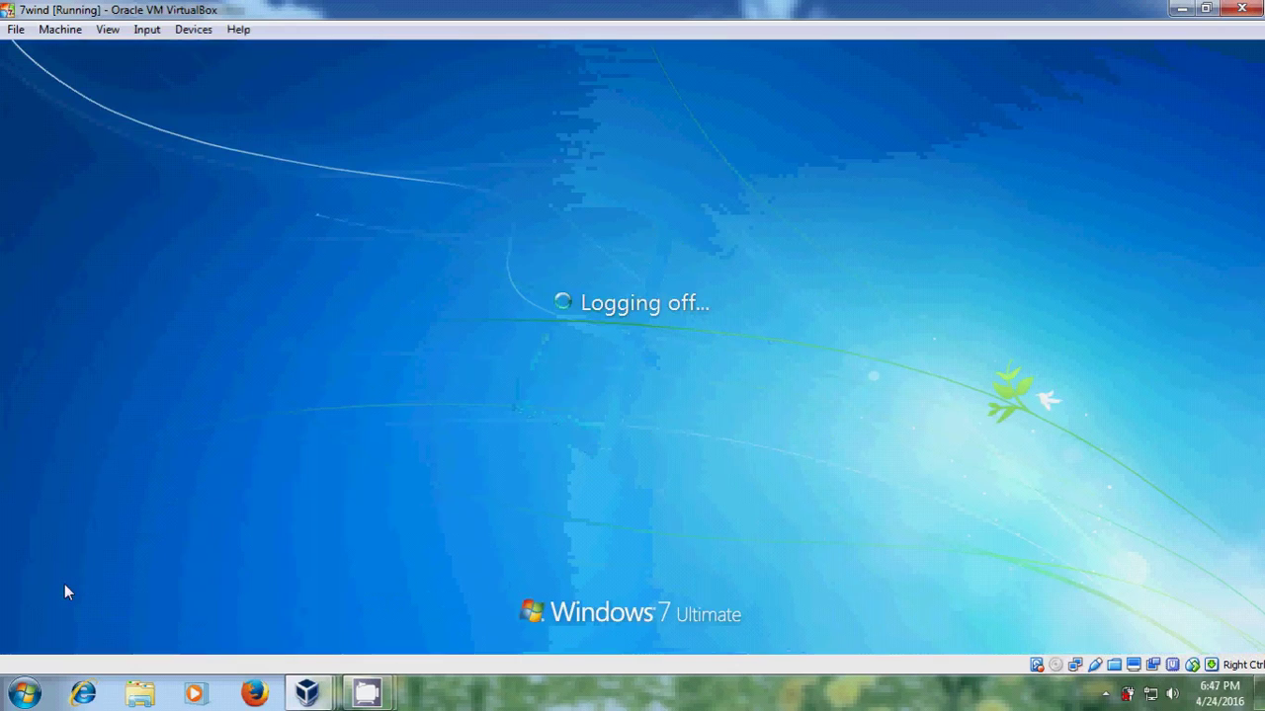
click(146, 29)
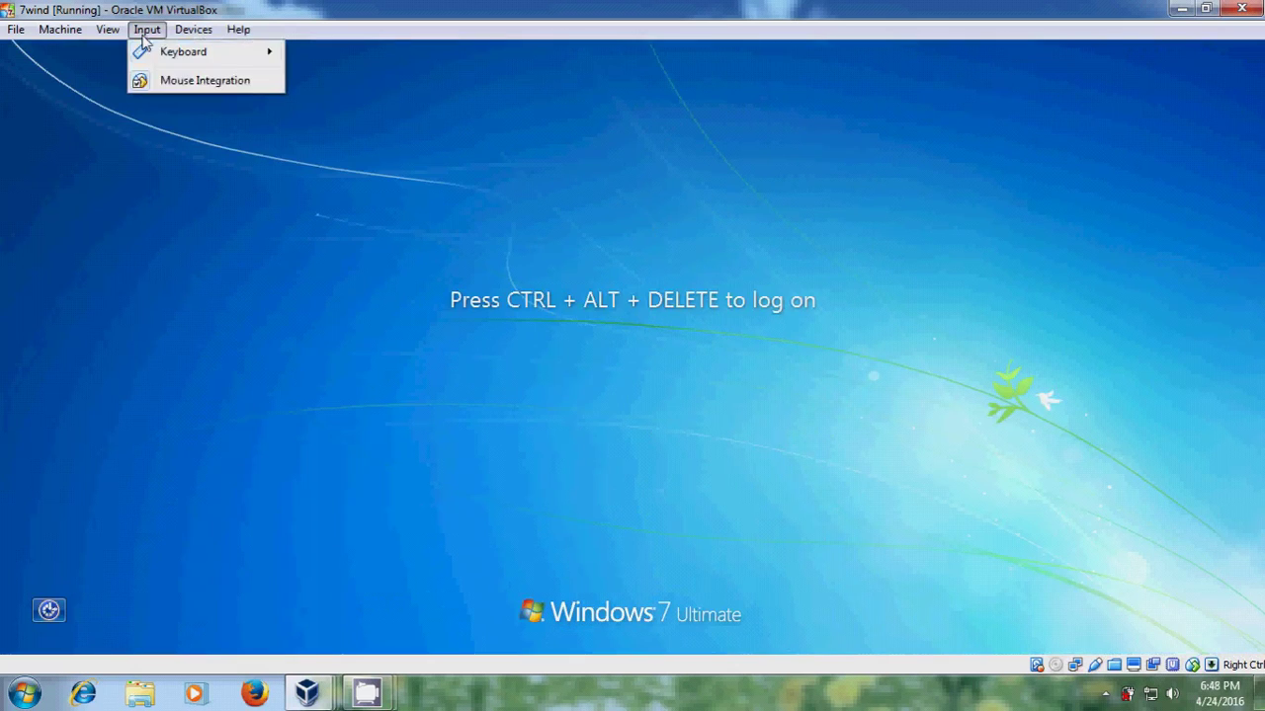
mouse_move(218, 53)
click(352, 85)
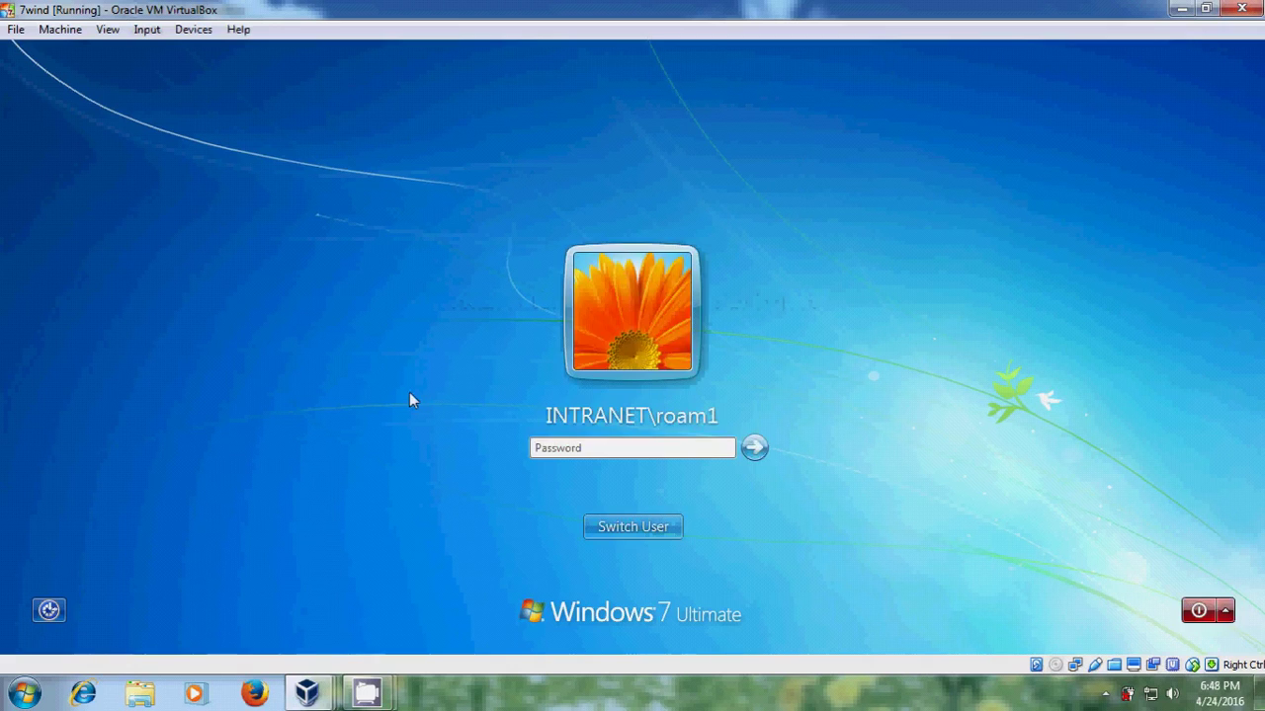
text(********)
key(Return)
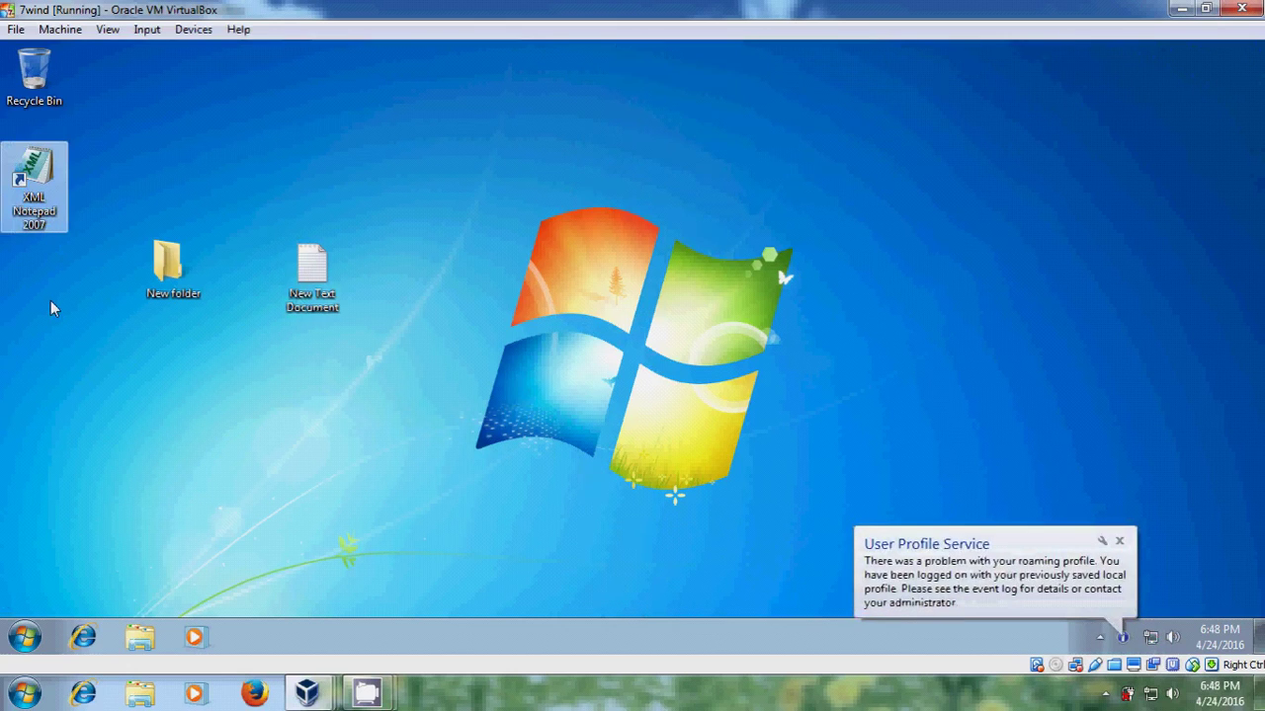
- Check that Programs and Features lists XML Notepad 2007 as installed, then close it
click(24, 637)
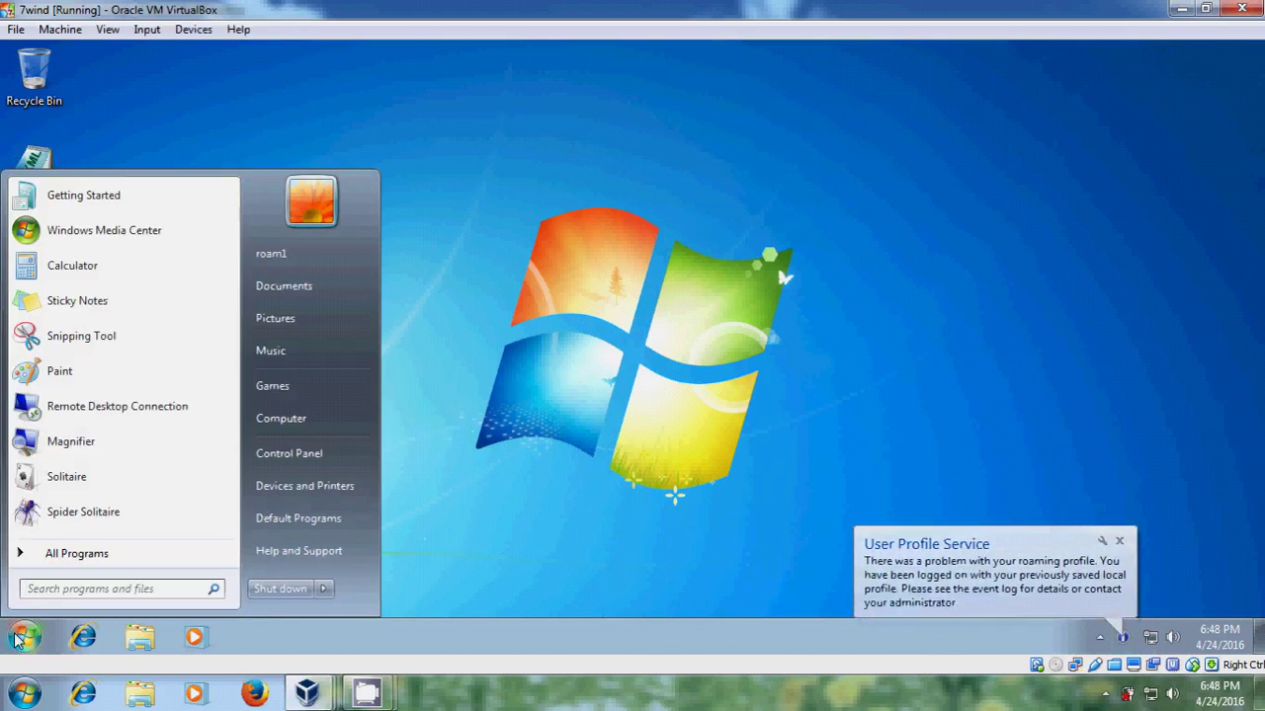
click(341, 452)
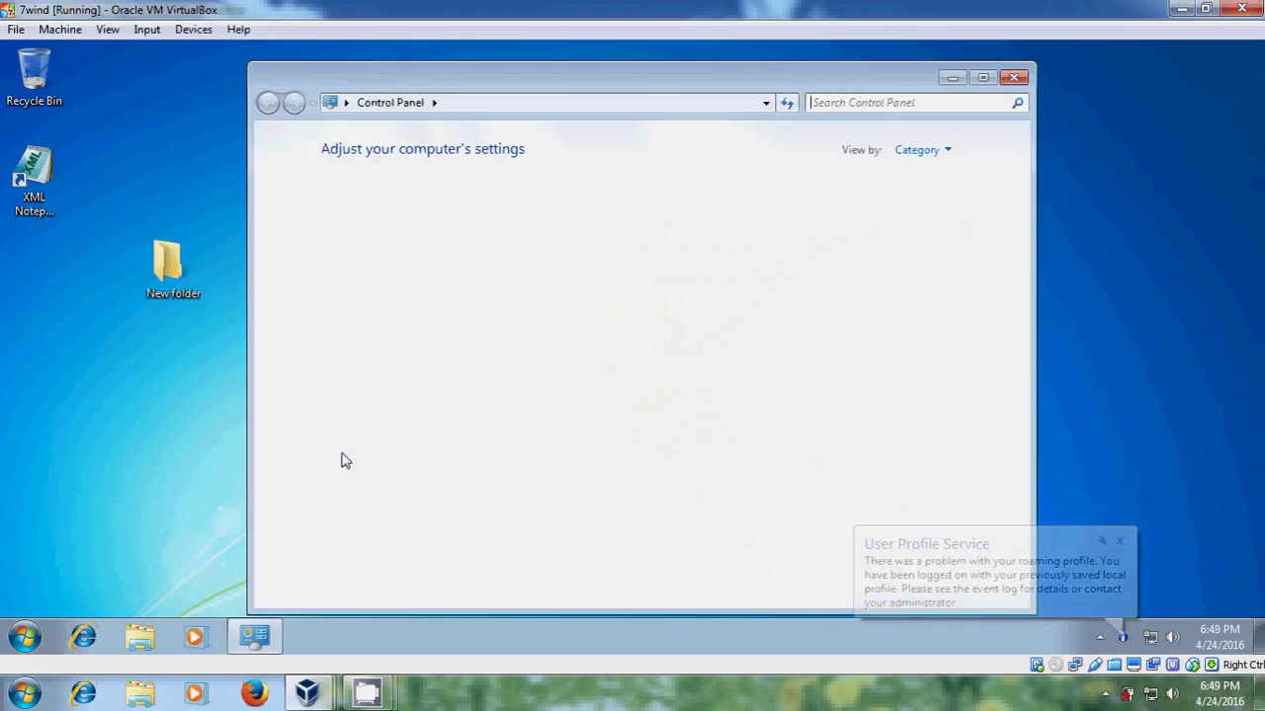
click(422, 396)
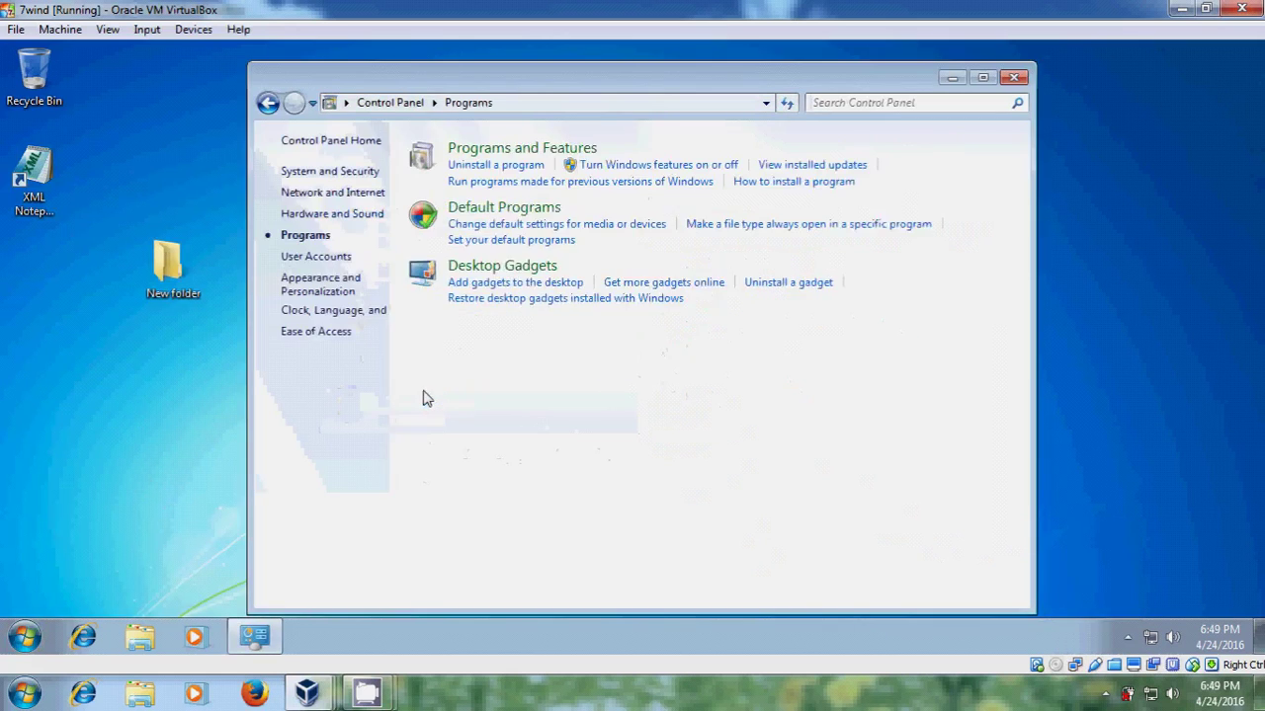
click(580, 150)
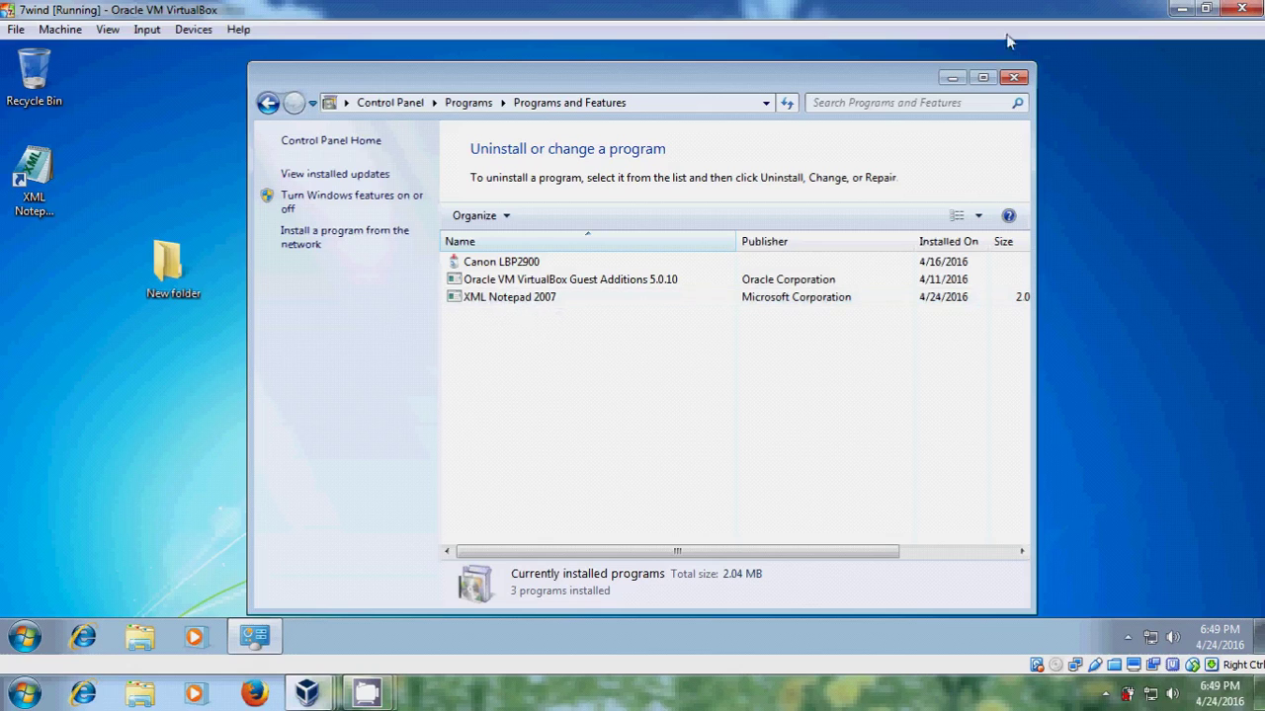
click(1014, 77)
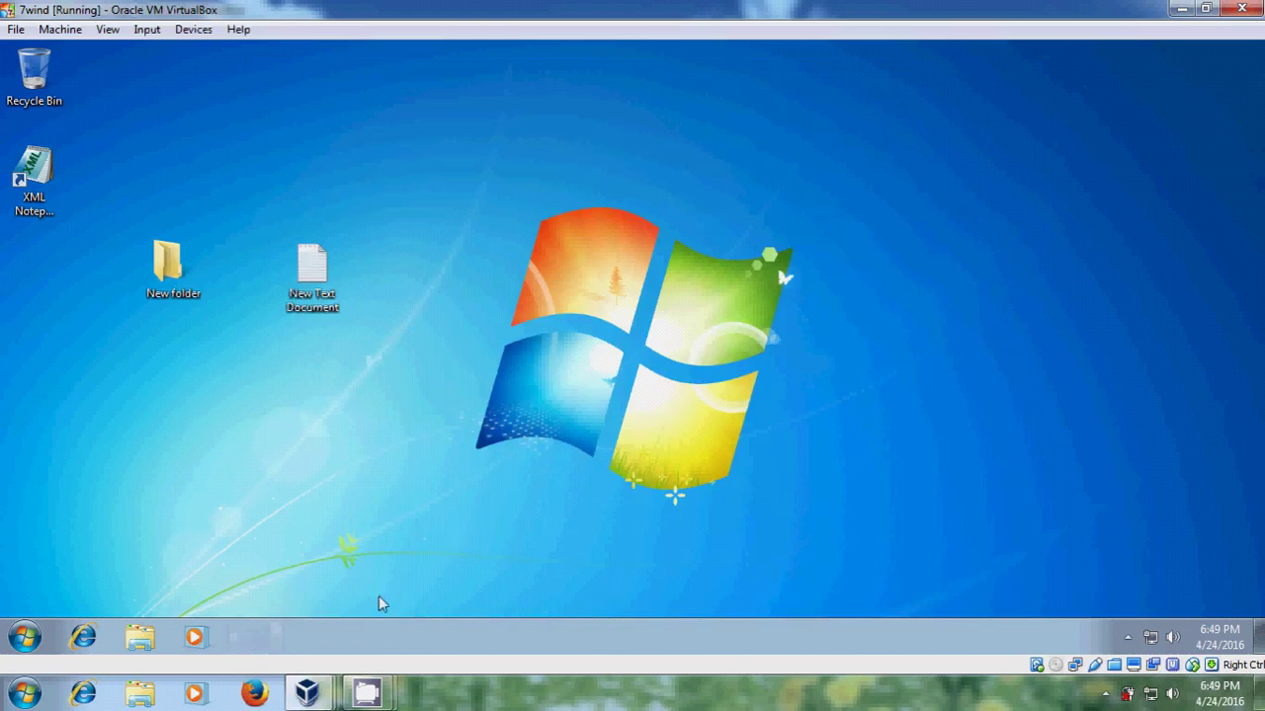
mouse_move(317, 698)
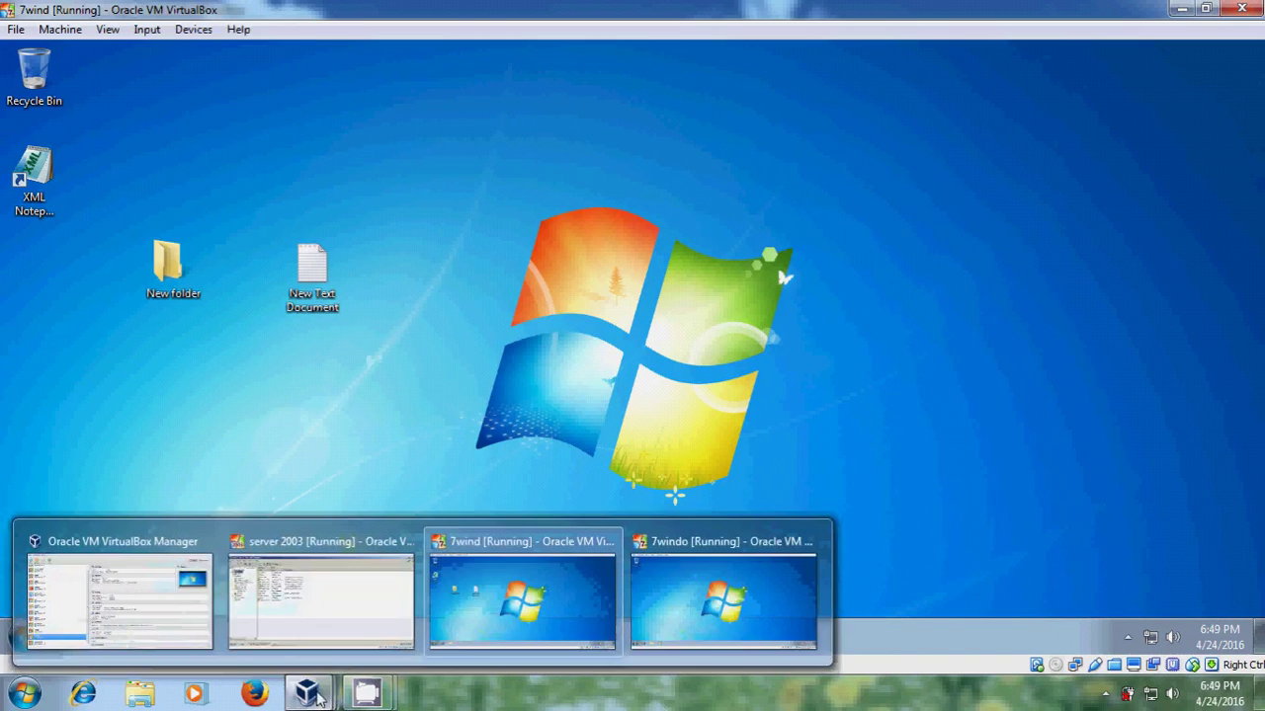
- On the 7windo client, run 'gpupdate /force' from Start search and answer Y to restart
click(722, 599)
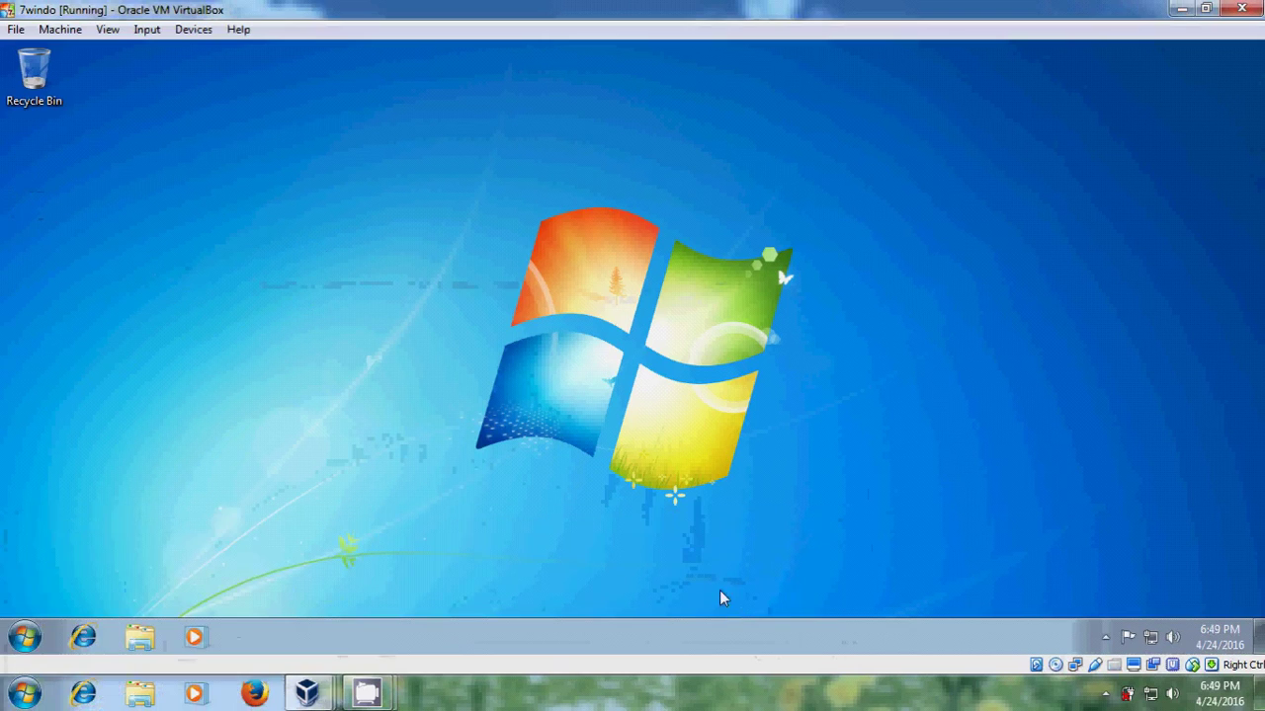
click(25, 638)
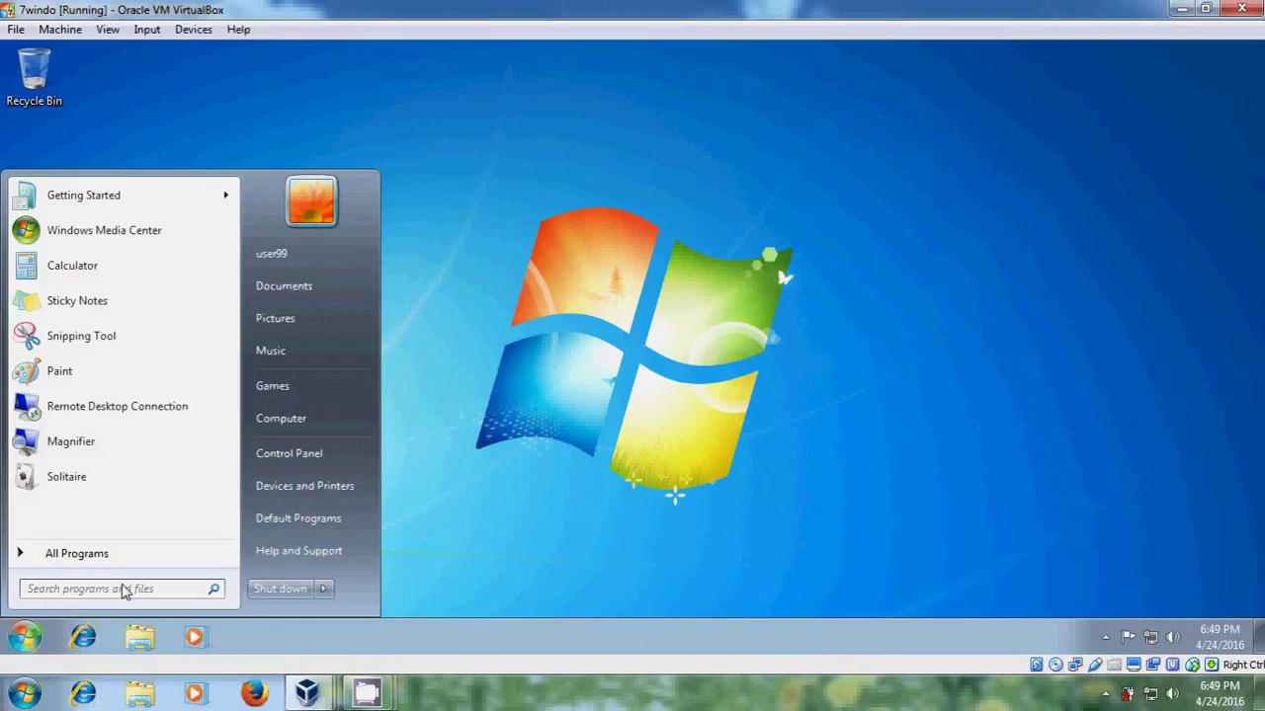
text(gpup)
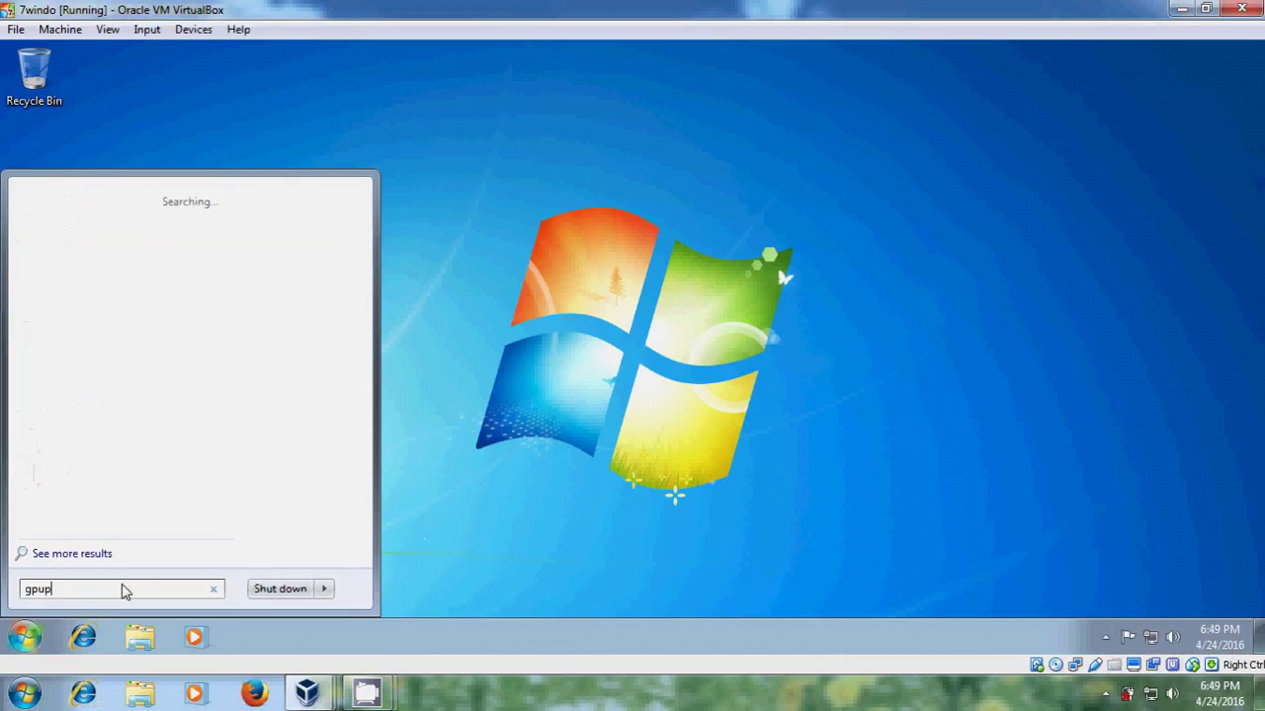
text(date)
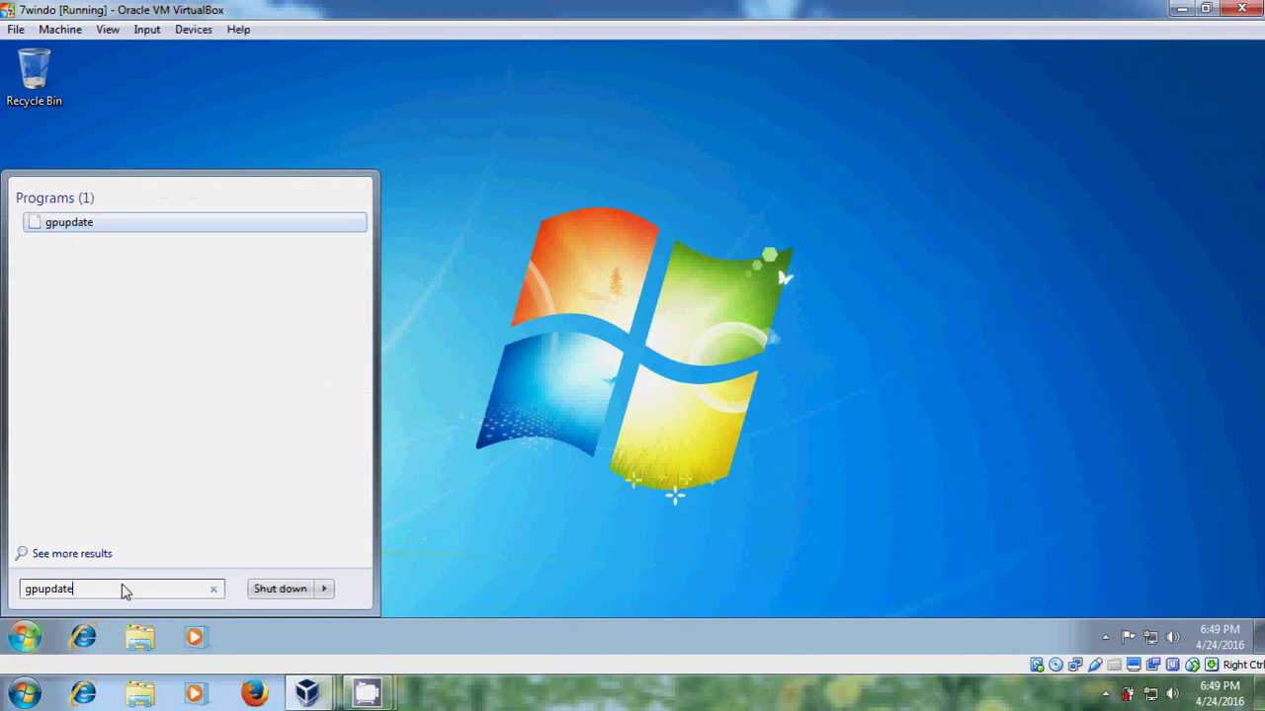
text( /force)
key(Return)
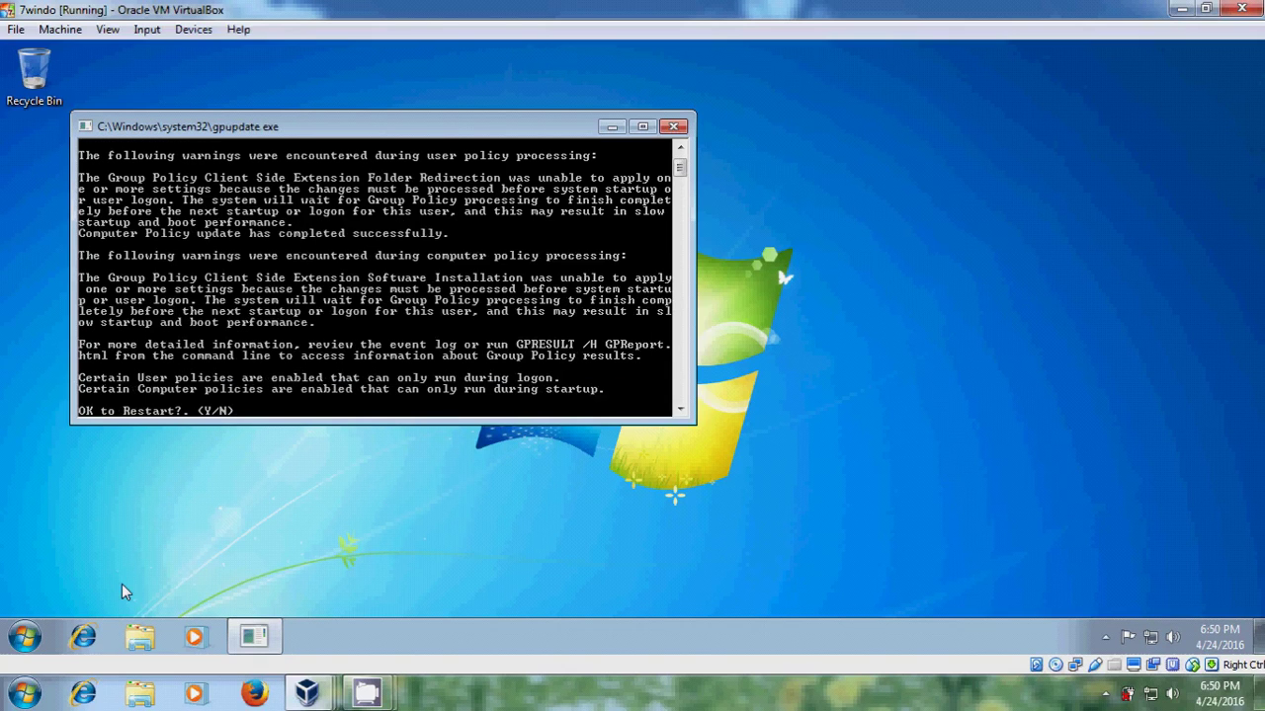
key(Return)
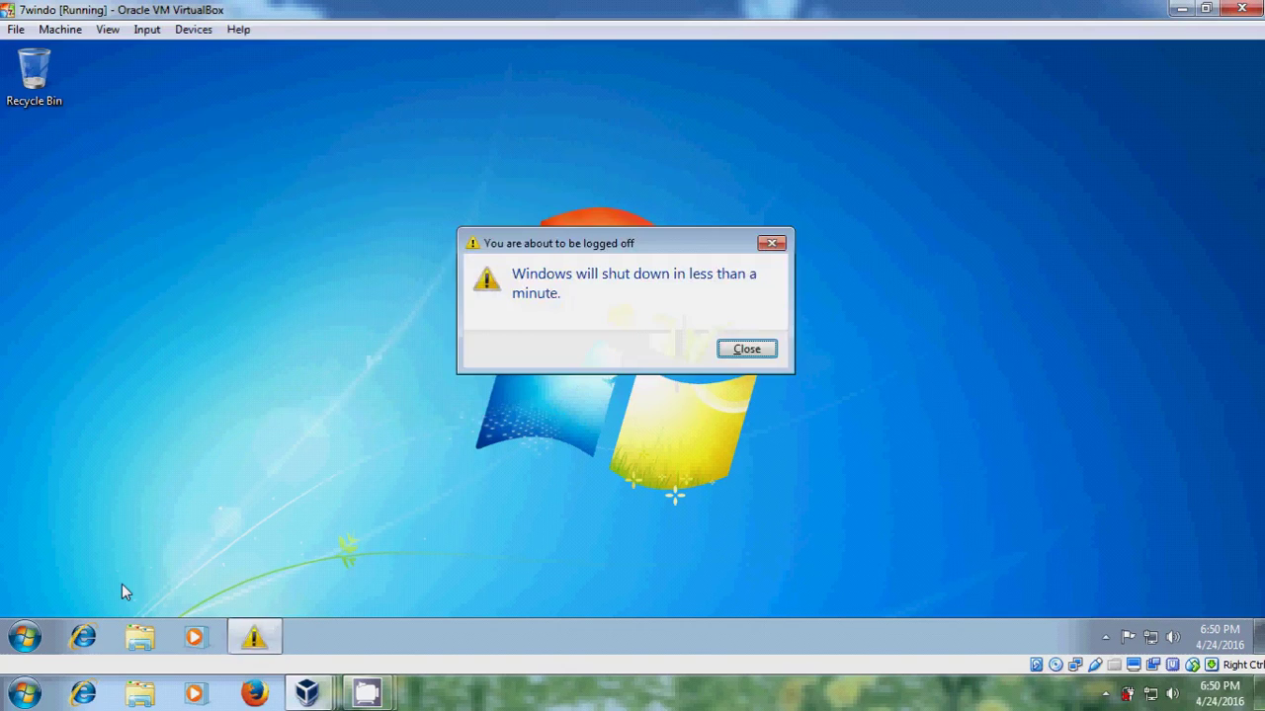
- Dismiss the logoff warning, send Ctrl-Alt-Del, and sign in with the domain account password
click(757, 351)
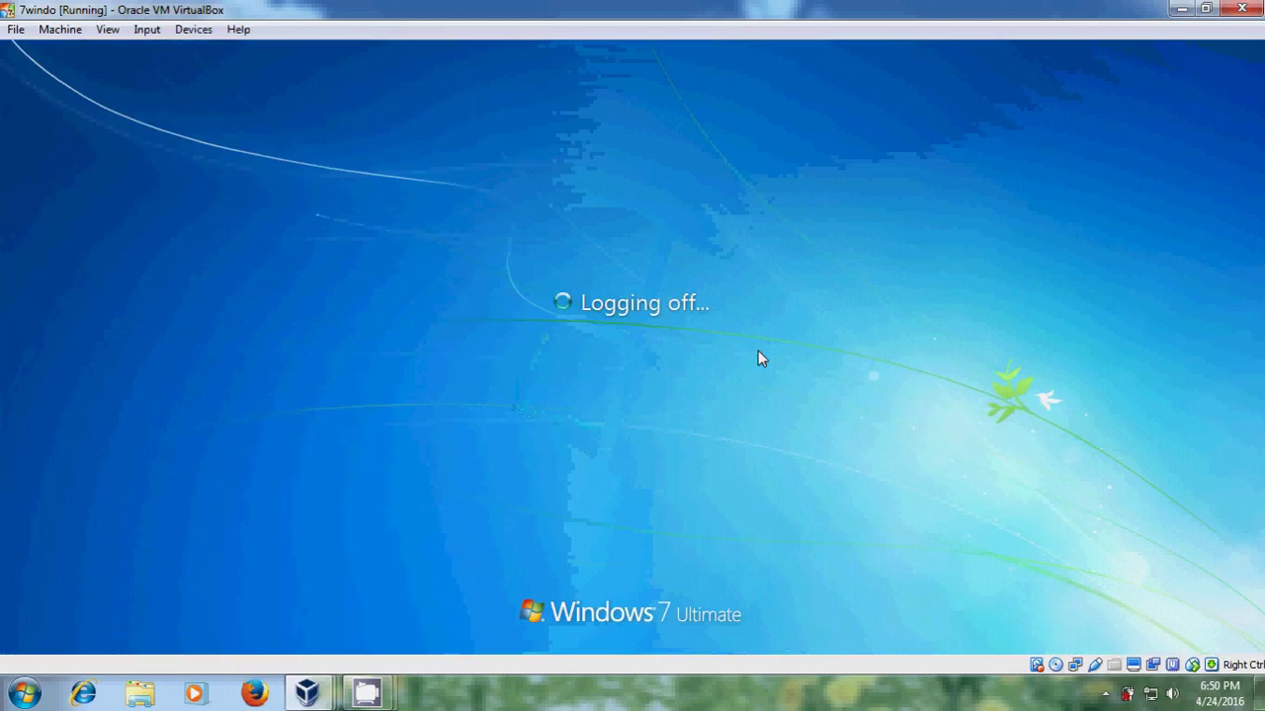
click(144, 30)
mouse_move(268, 56)
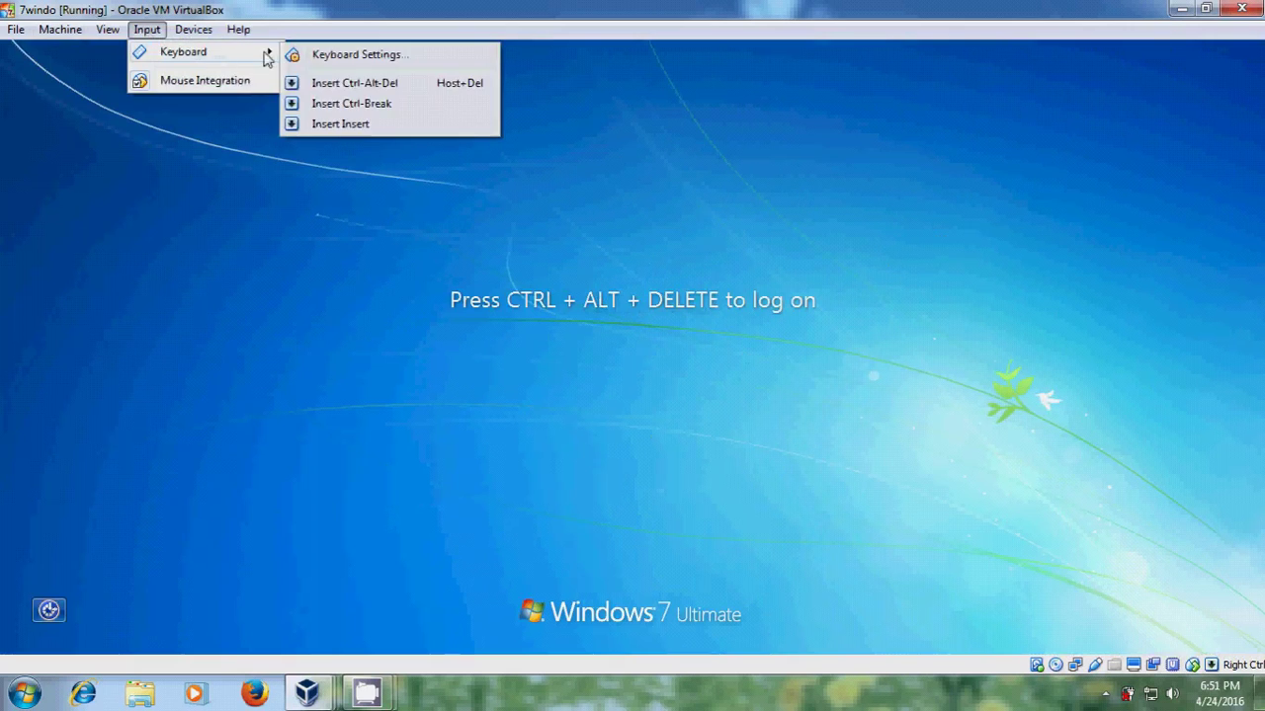
click(344, 85)
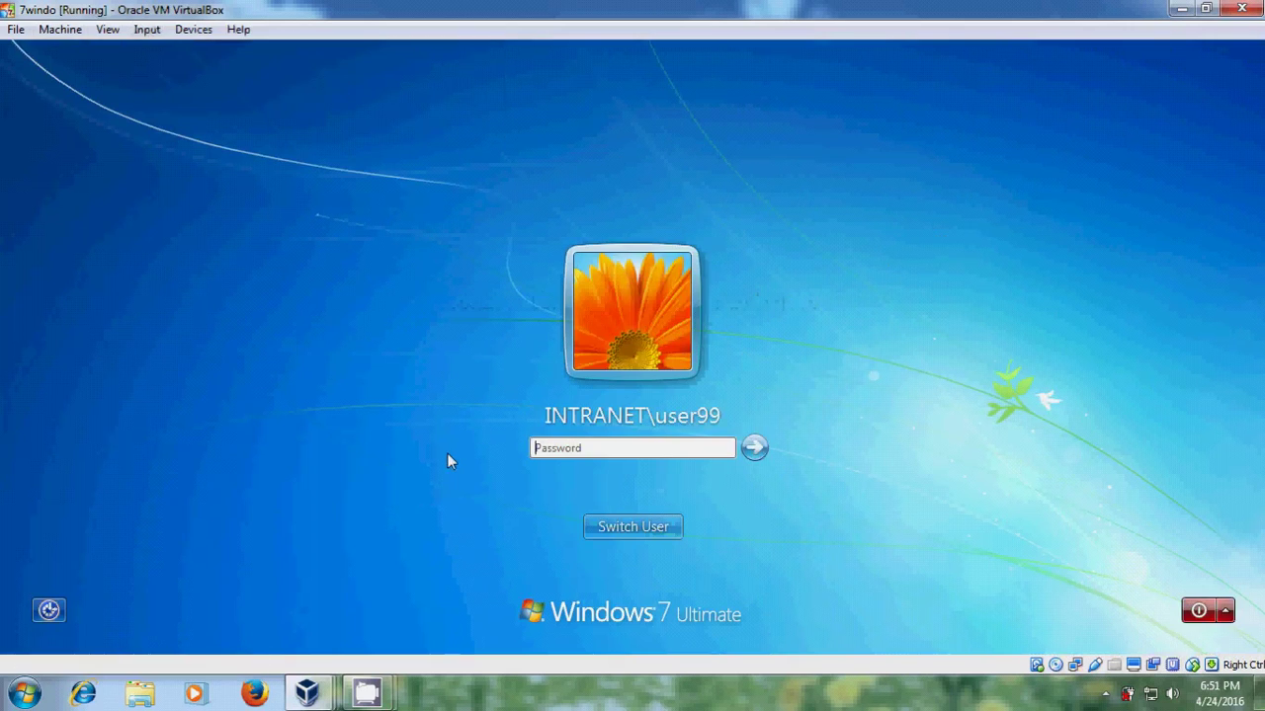
text(••••••••)
key(Return)
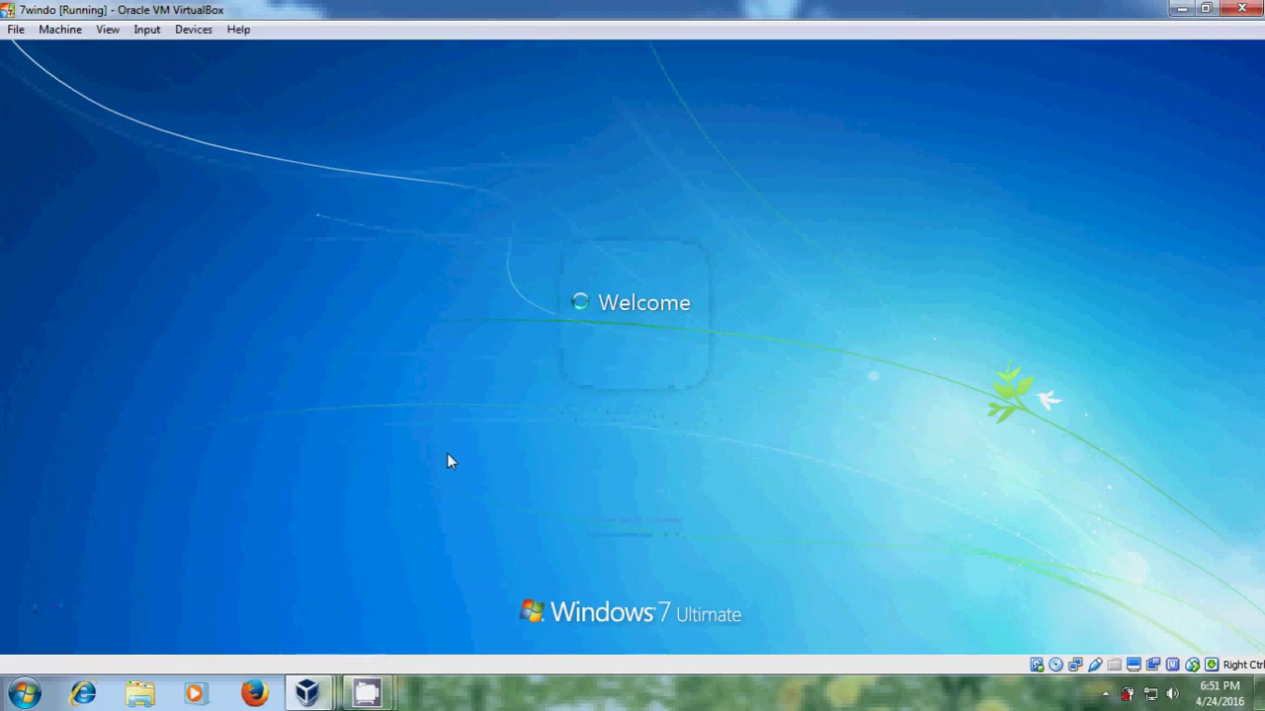